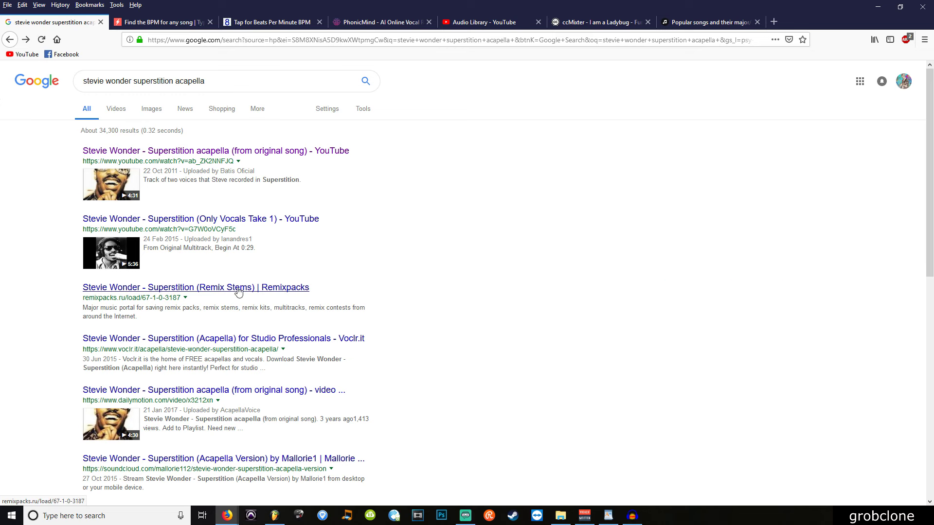
# Step: Check the Remixpacks remix stems result and search the web for "stevie wonder superstition stems"
pyautogui.click(239, 288)
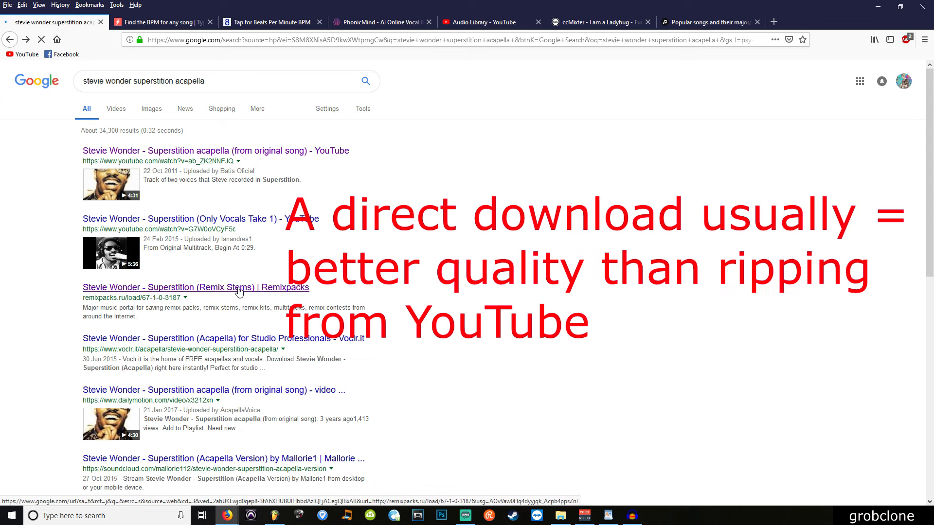
pyautogui.doubleClick(218, 76)
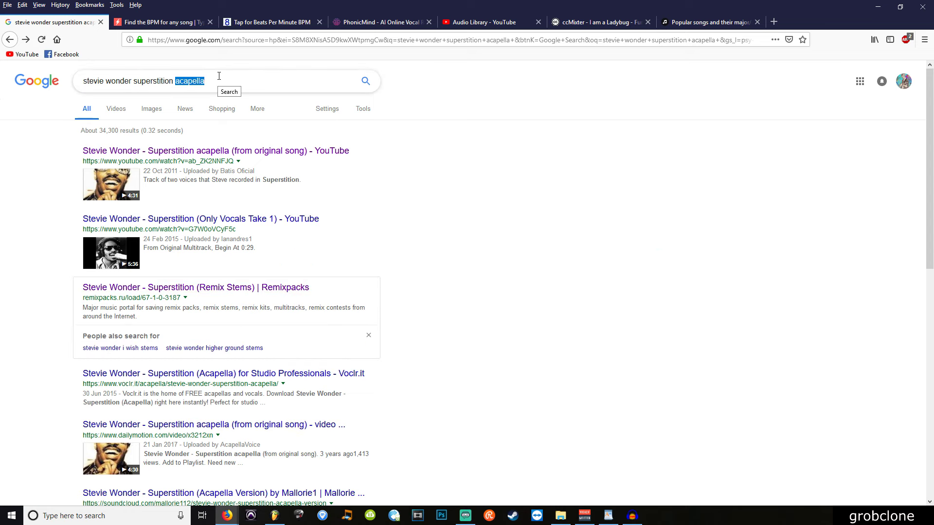
pyautogui.press('BackSpace')
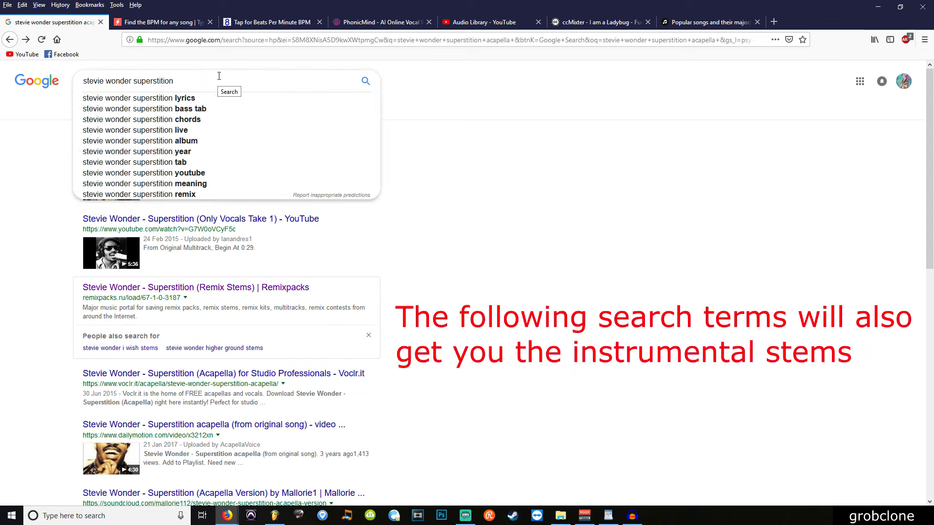
pyautogui.write('ste,s')
pyautogui.press('Return')
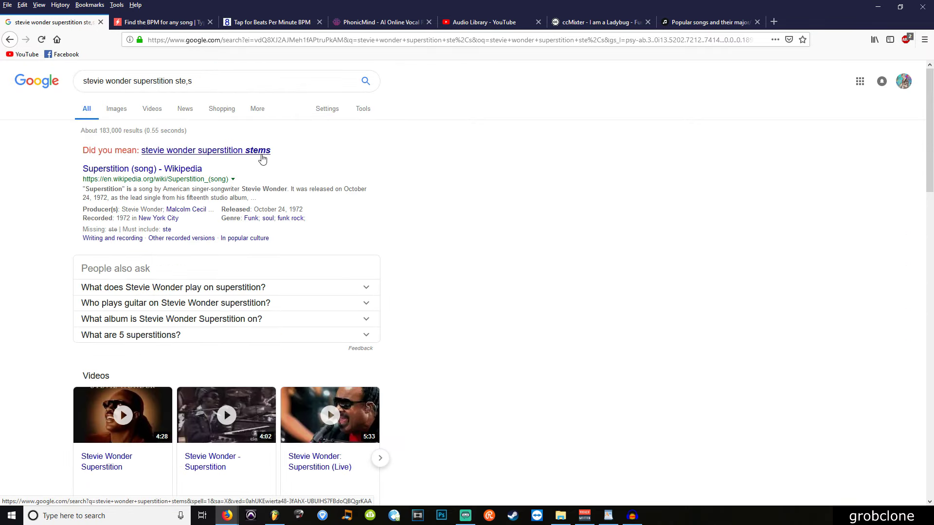
pyautogui.click(261, 157)
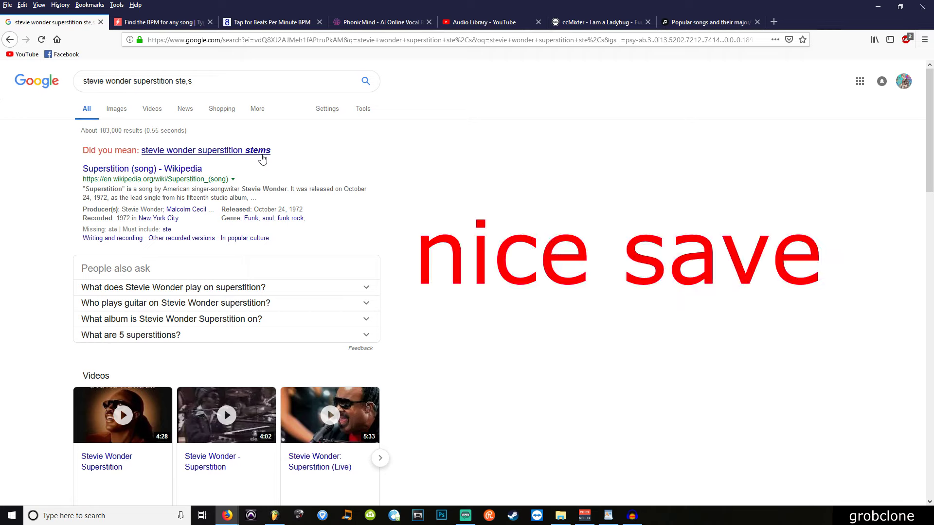
# Step: Search the web for "stevie wonder superstition multitrack" and for "stevie wonder superstition mogg"
pyautogui.moveTo(175, 81); pyautogui.dragTo(192, 81)
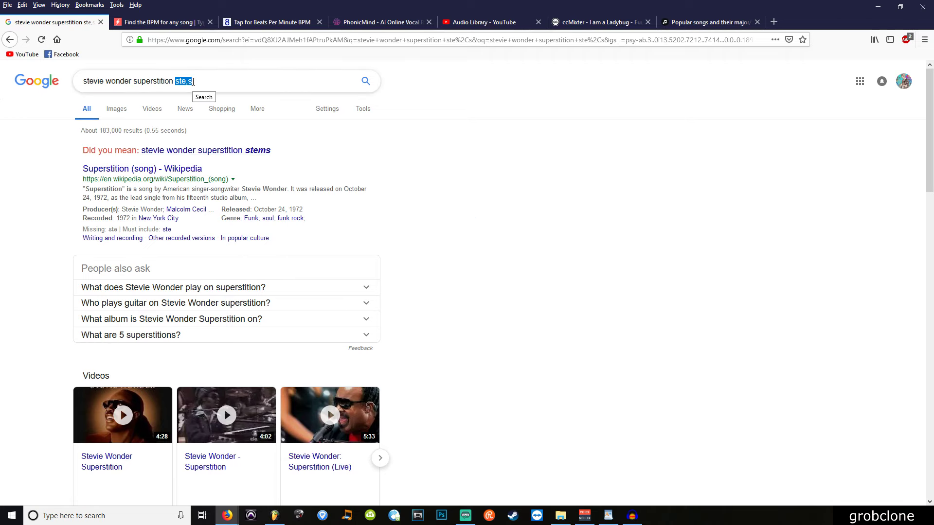
pyautogui.write('multitrack')
pyautogui.press('Return')
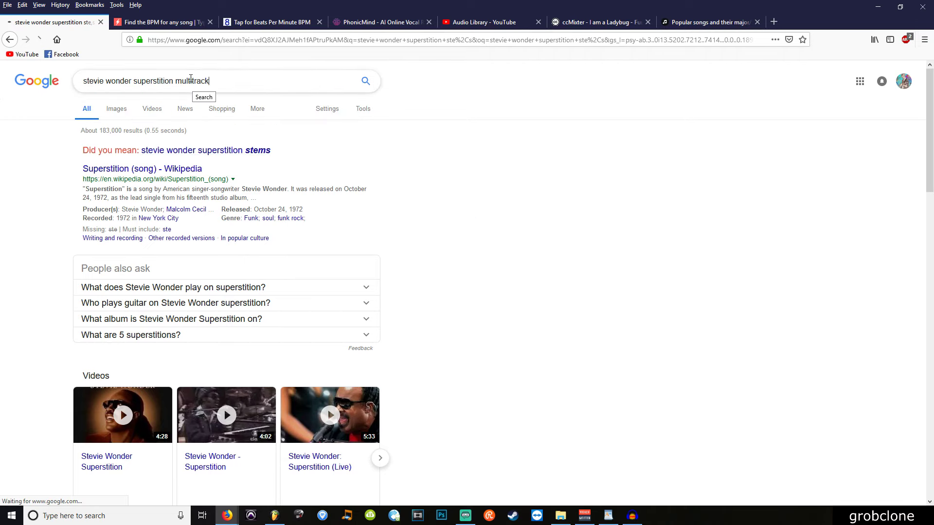
pyautogui.moveTo(225, 79); pyautogui.dragTo(170, 86)
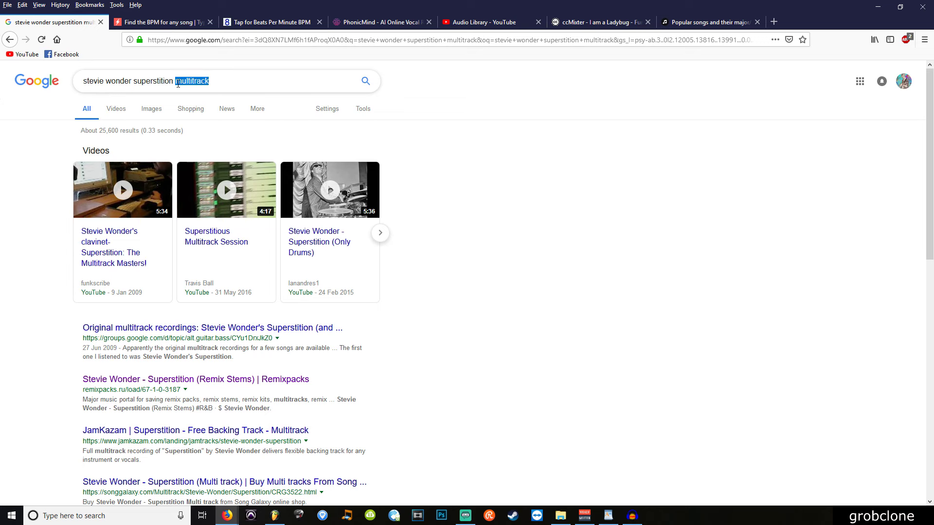
pyautogui.write('mogg')
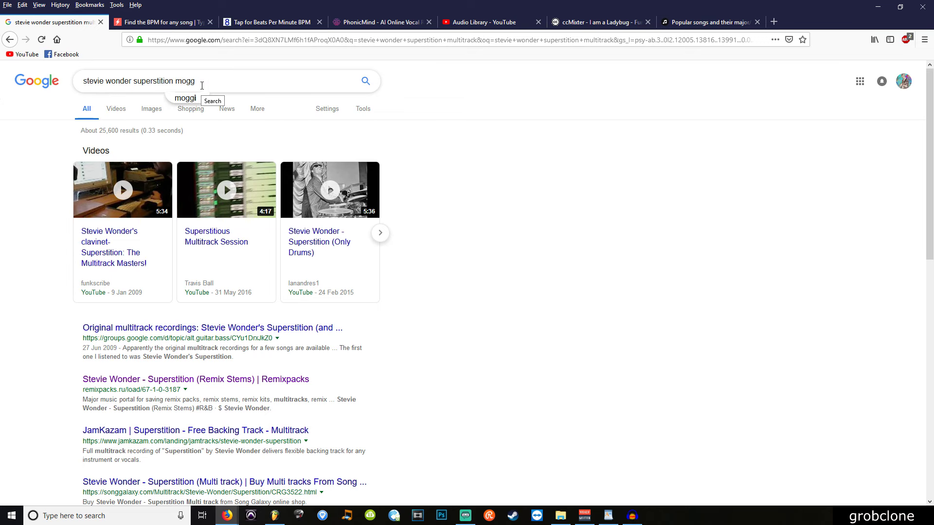
pyautogui.press('Return')
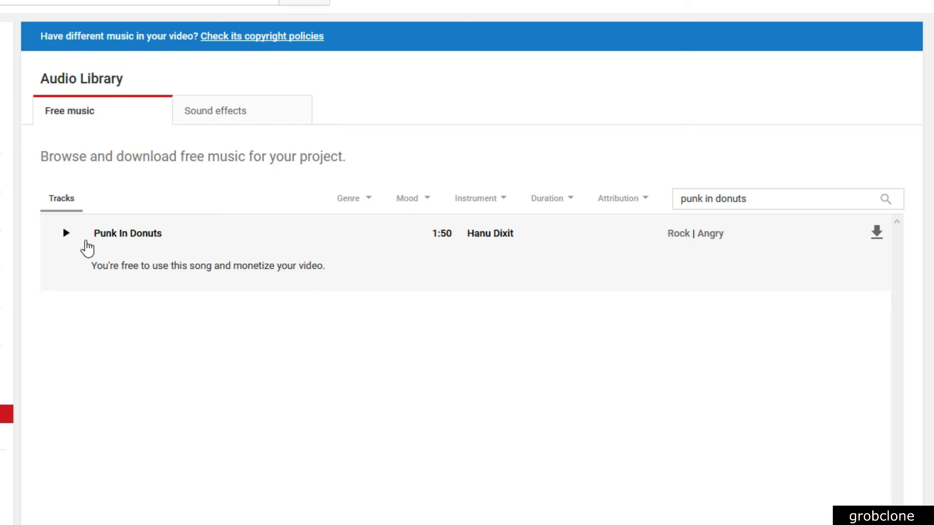
# Step: Preview the track Punk In Donuts in the YouTube Audio Library and I am a Ladybug on ccMixter
pyautogui.click(72, 241)
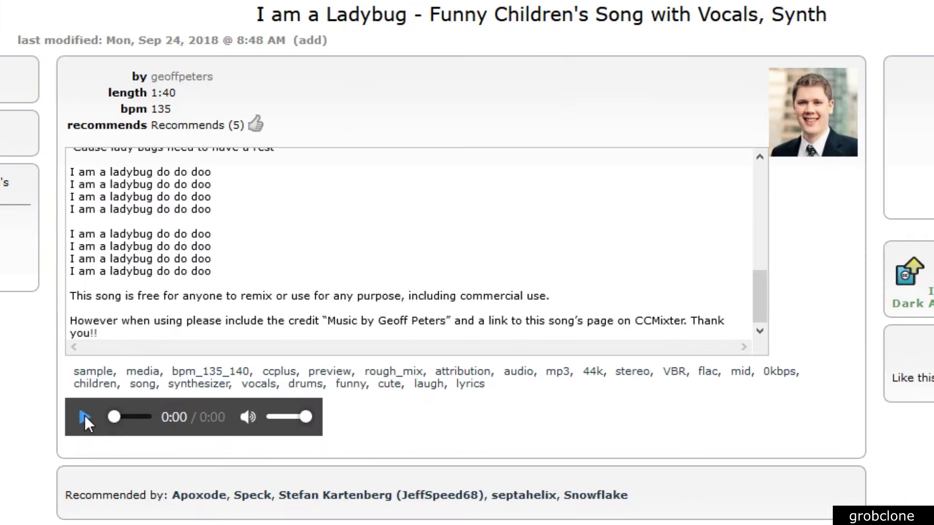
pyautogui.click(85, 415)
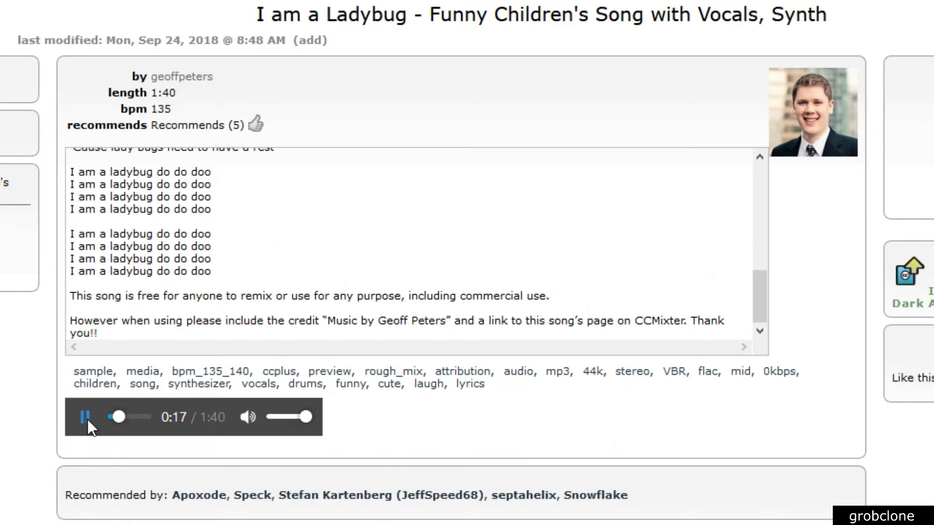
pyautogui.click(87, 418)
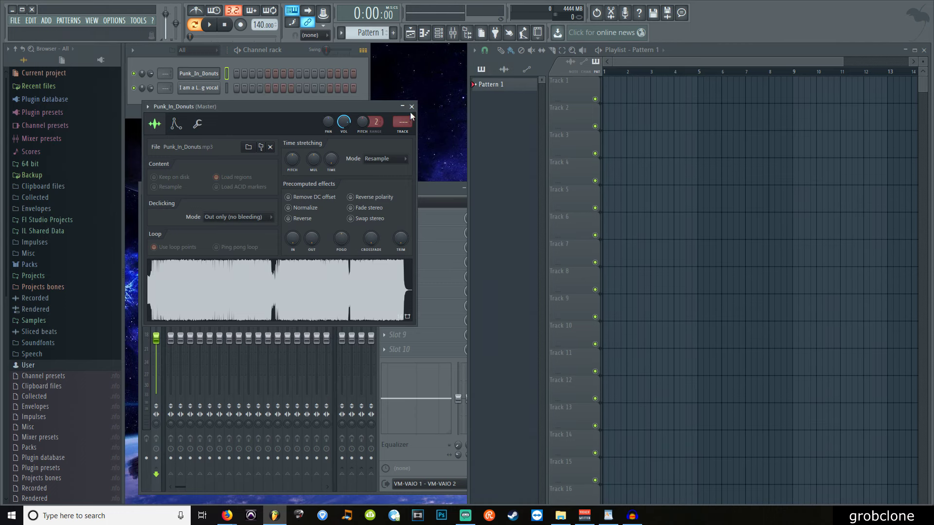
# Step: Close the Punk_In_Donuts channel settings and inspect the sample loaded in the I am a Ladybug vocal channel
pyautogui.click(412, 107)
pyautogui.click(199, 88)
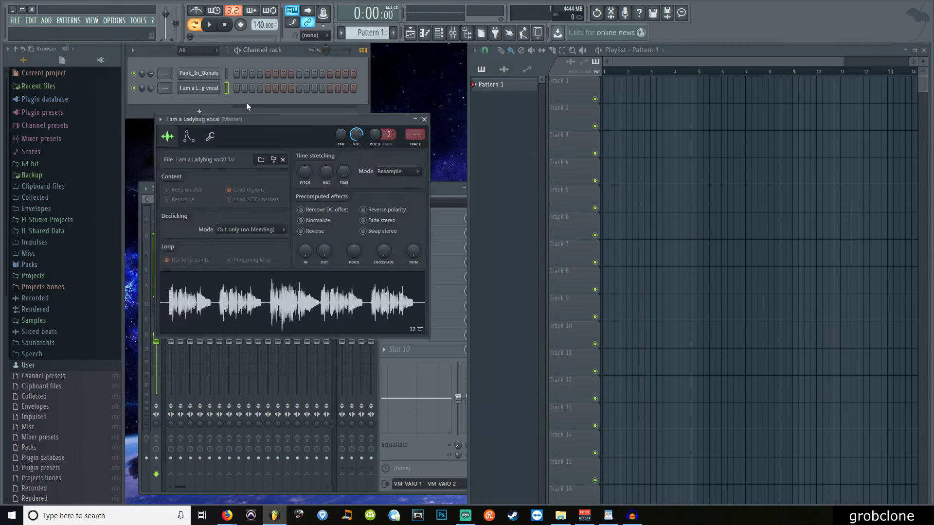
pyautogui.click(424, 119)
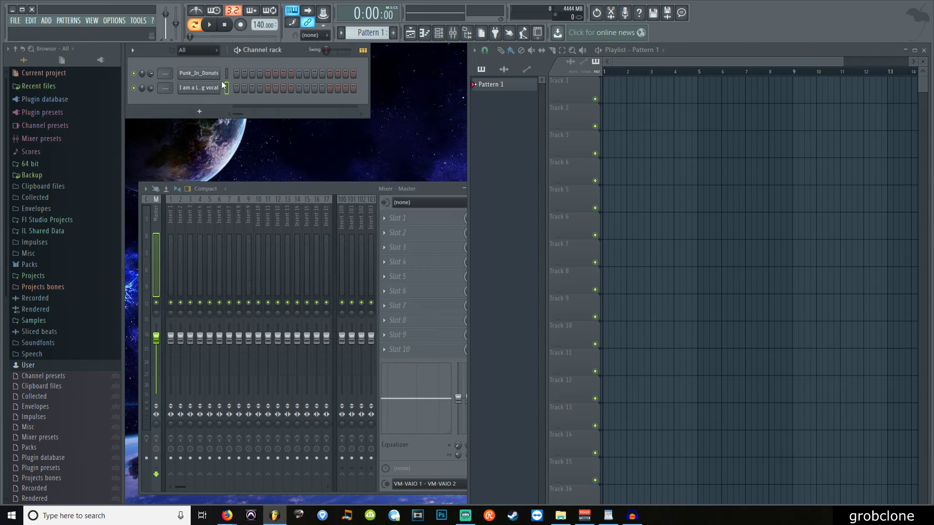
# Step: Place the Punk_In_Donuts sample at bar 1 of playlist Track 1 and play it back briefly
pyautogui.click(198, 73)
pyautogui.moveTo(226, 297); pyautogui.dragTo(612, 92)
pyautogui.press('space')
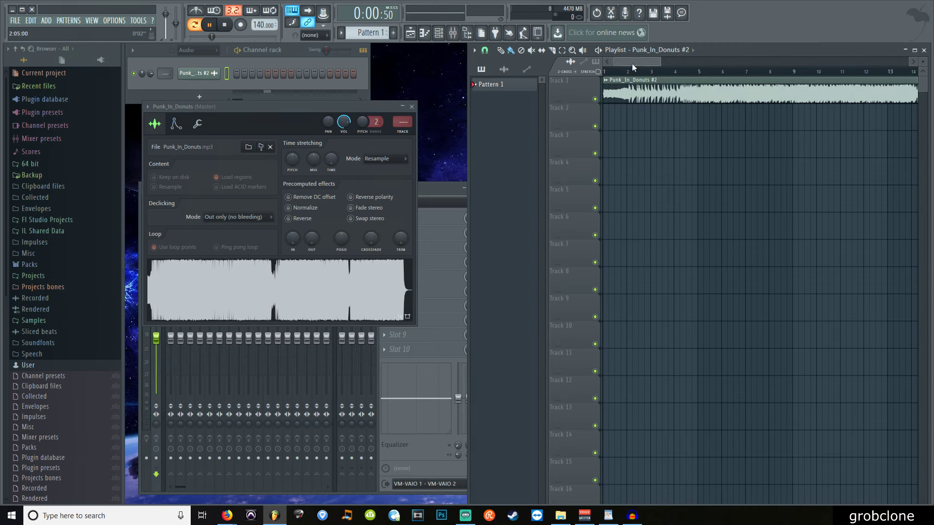
pyautogui.press('space')
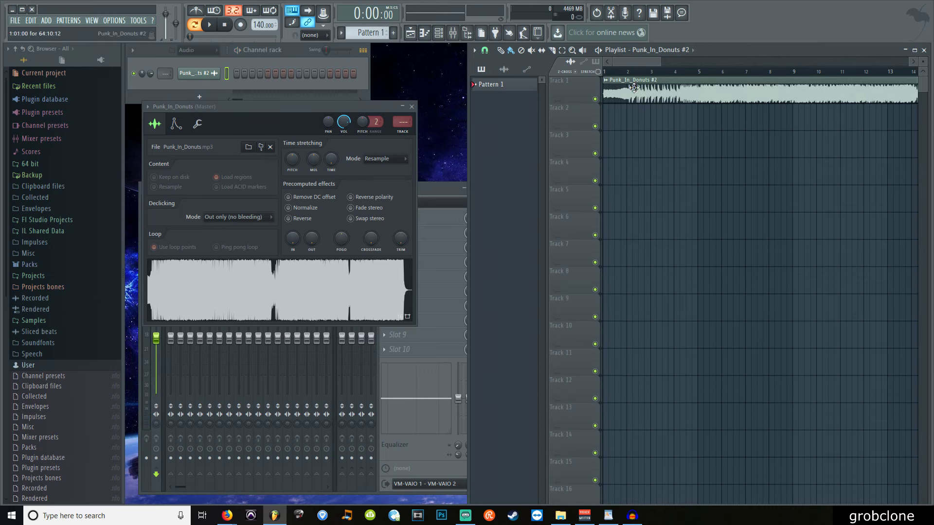
# Step: Switch to the browser, reset the Tap for Beats Per Minute counter, and look at the SongBPM lookup page
pyautogui.click(227, 515)
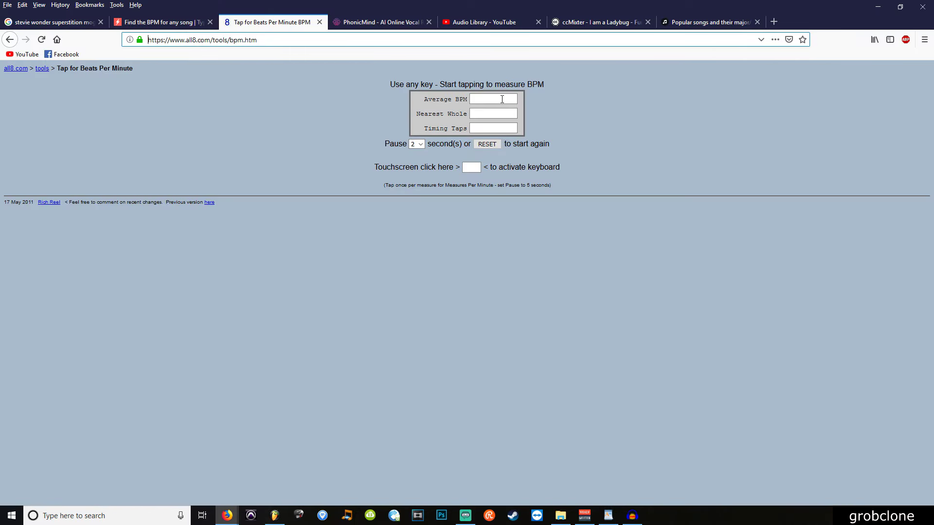
pyautogui.click(491, 143)
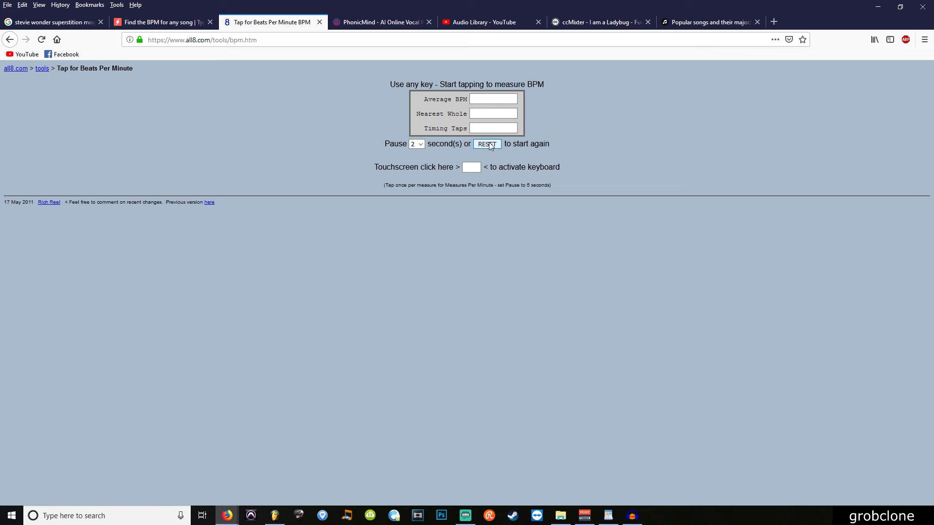
pyautogui.hotkey('ctrl', 'shift', 'Tab')
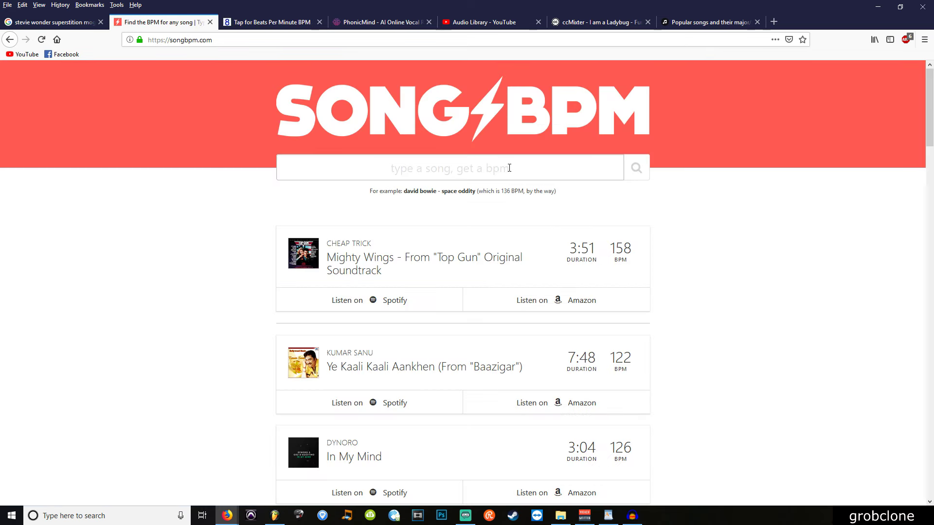
pyautogui.hotkey('ctrl', 'Tab')
# Step: Start playing Punk_In_Donuts in FL Studio and tap along on the Tap for Beats Per Minute page to measure its tempo
pyautogui.click(275, 515)
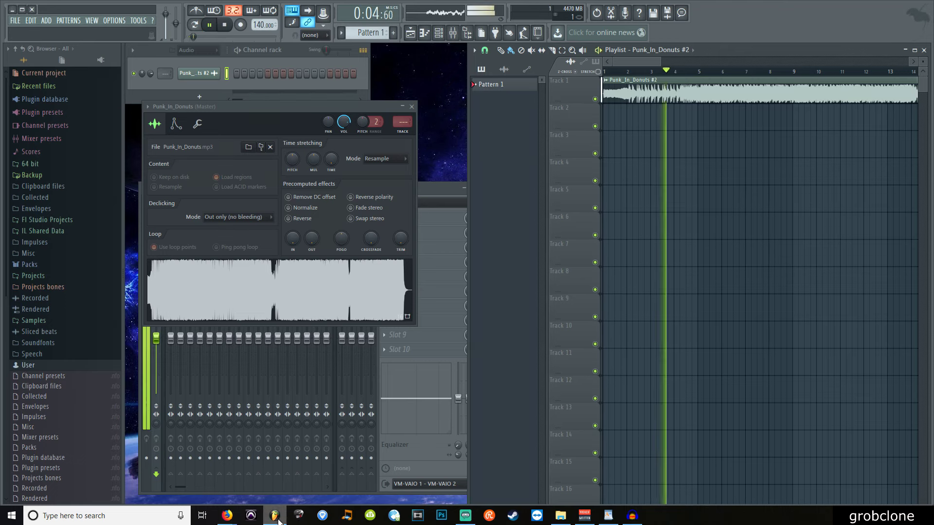
pyautogui.click(277, 519)
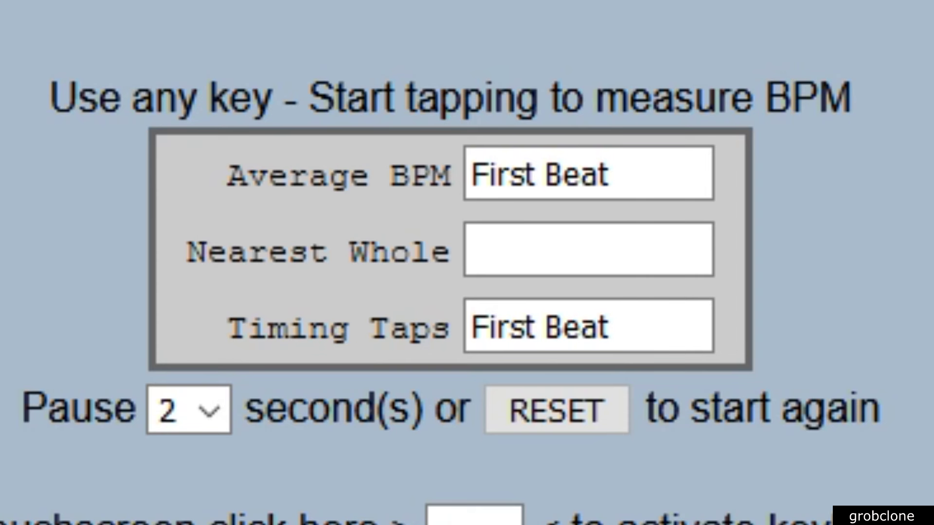
pyautogui.press('e')
pyautogui.press('e')
pyautogui.press('e')
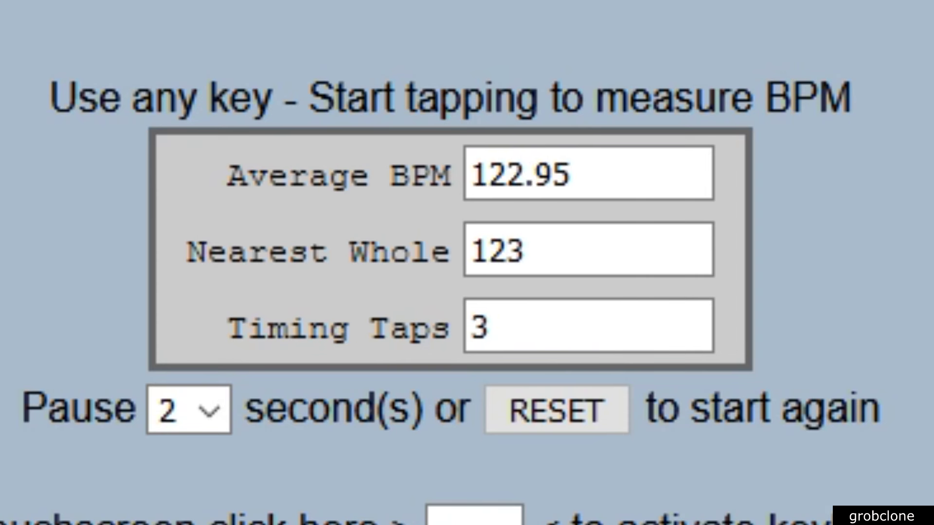
pyautogui.press('e')
pyautogui.press('e')
pyautogui.press('e')
pyautogui.press('e')
pyautogui.press('e')
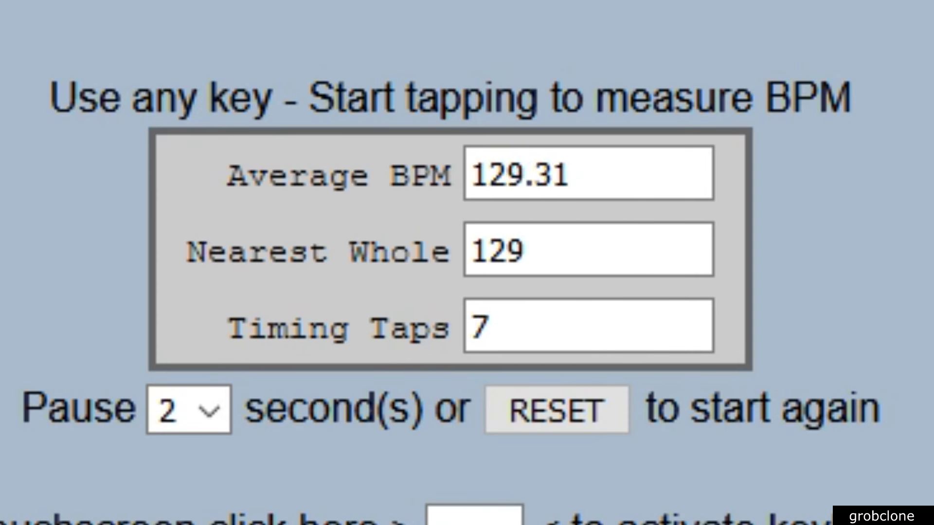
pyautogui.press('e')
pyautogui.press('e')
pyautogui.press('e')
pyautogui.press('e')
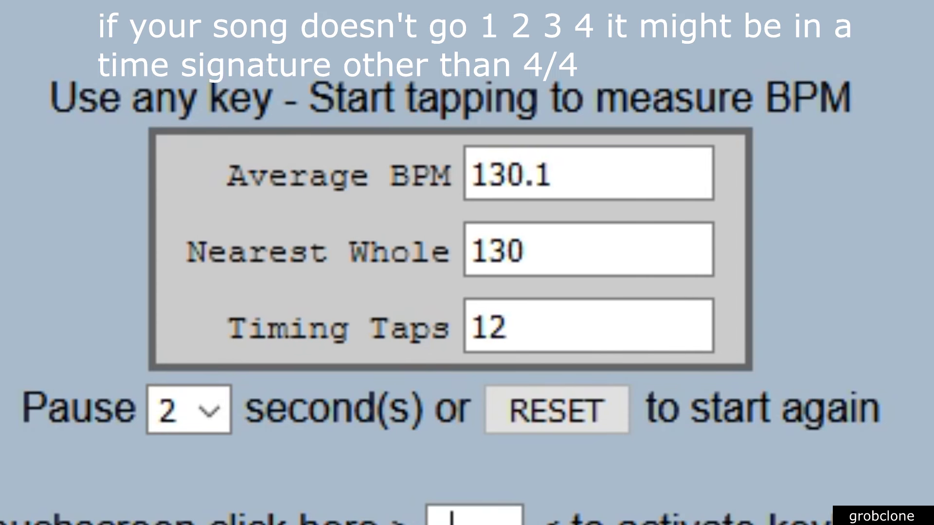
pyautogui.press('e')
pyautogui.press('e')
pyautogui.press('e')
pyautogui.press('e')
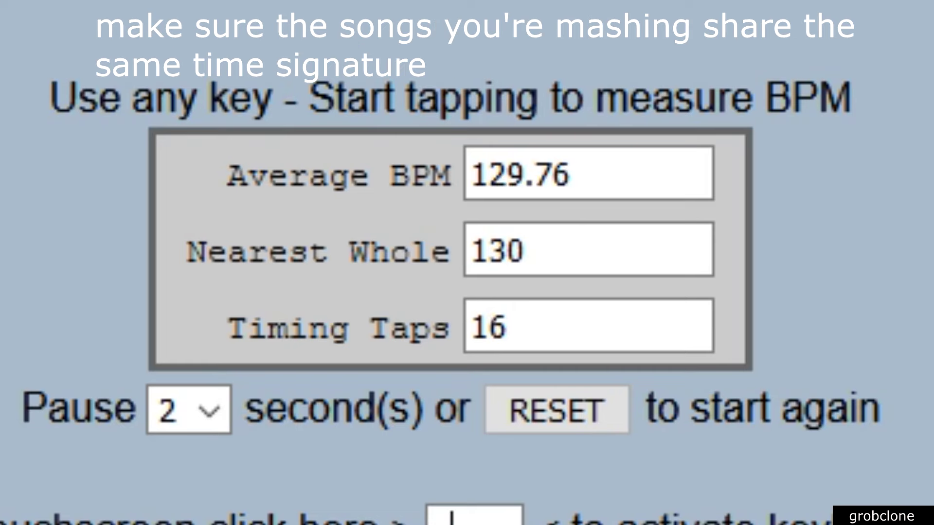
pyautogui.press('e')
pyautogui.press('e')
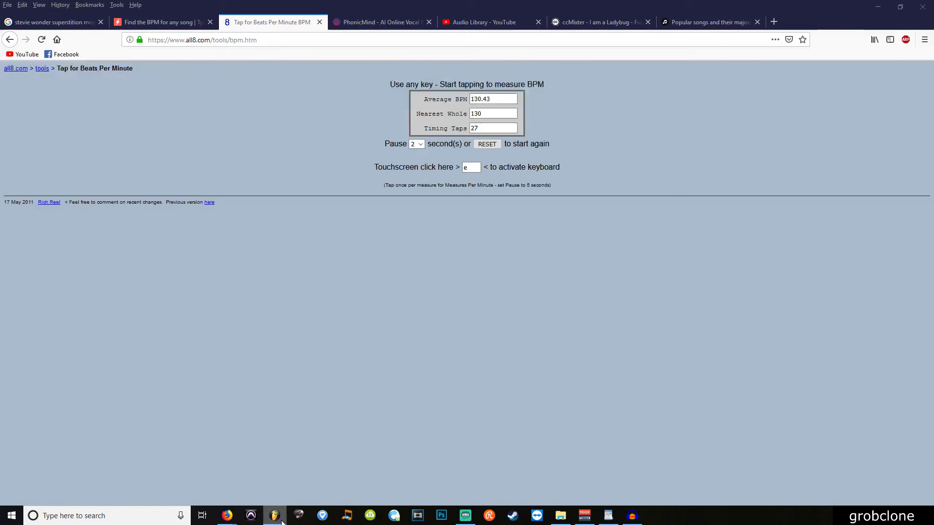
pyautogui.click(481, 113)
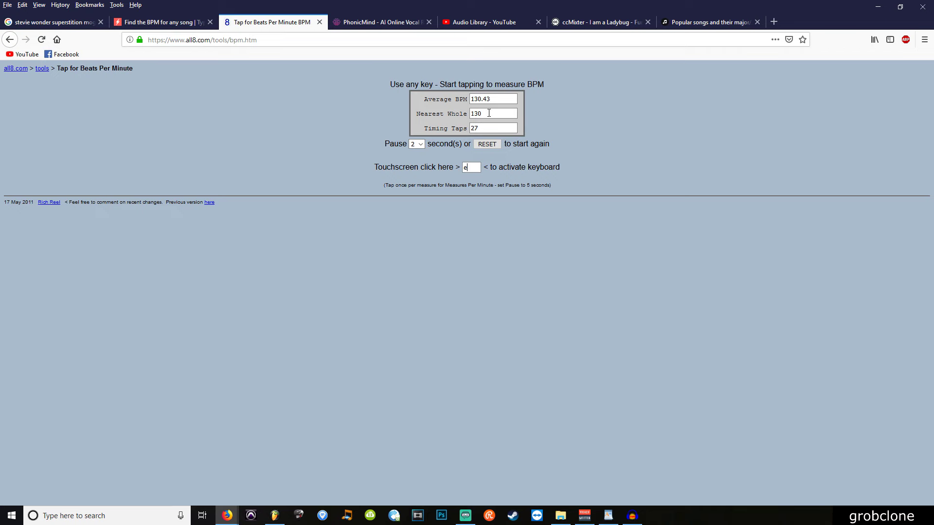
# Step: Switch to FL Studio and set the project tempo to 130 BPM
pyautogui.click(274, 514)
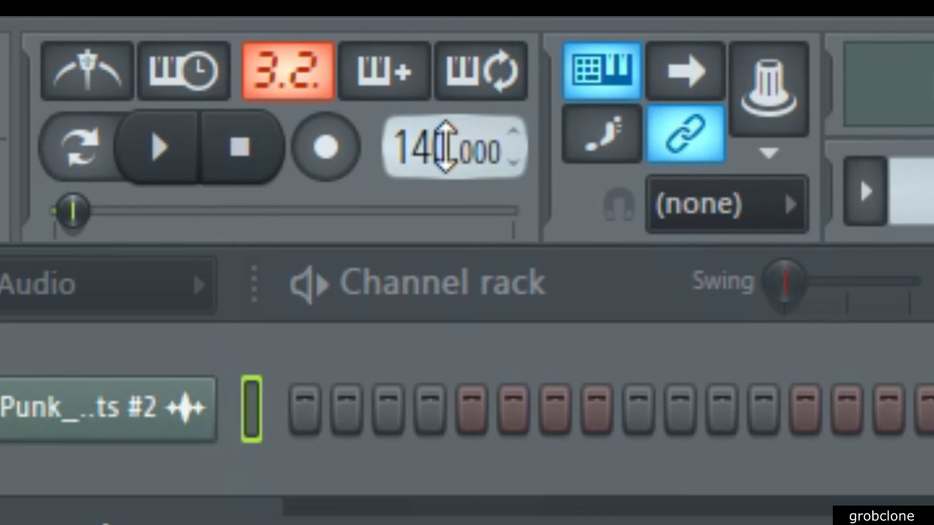
pyautogui.moveTo(445, 146); pyautogui.dragTo(445, 156)
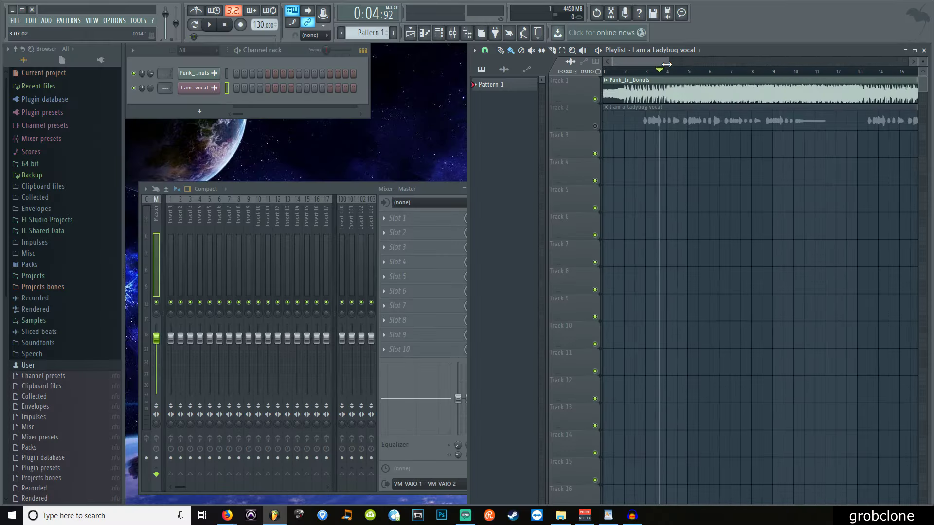
# Step: Examine the start of the Punk_In_Donuts clip around bar 2 and play it to check where its first beat falls
pyautogui.moveTo(667, 64); pyautogui.dragTo(614, 62)
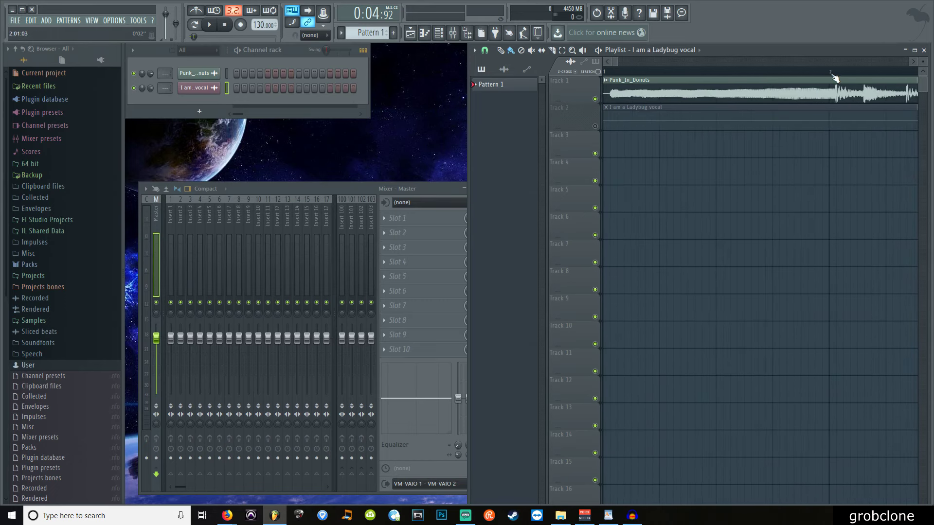
pyautogui.click(796, 73)
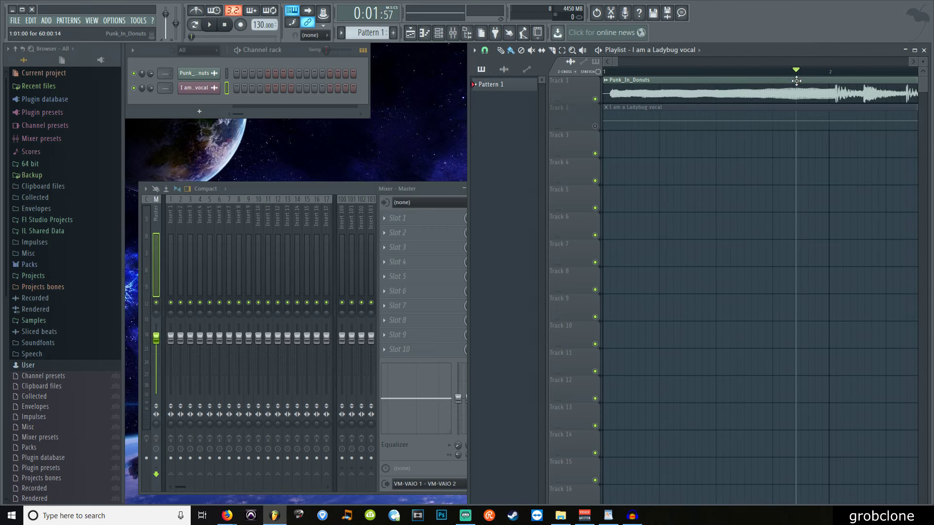
pyautogui.click(913, 62)
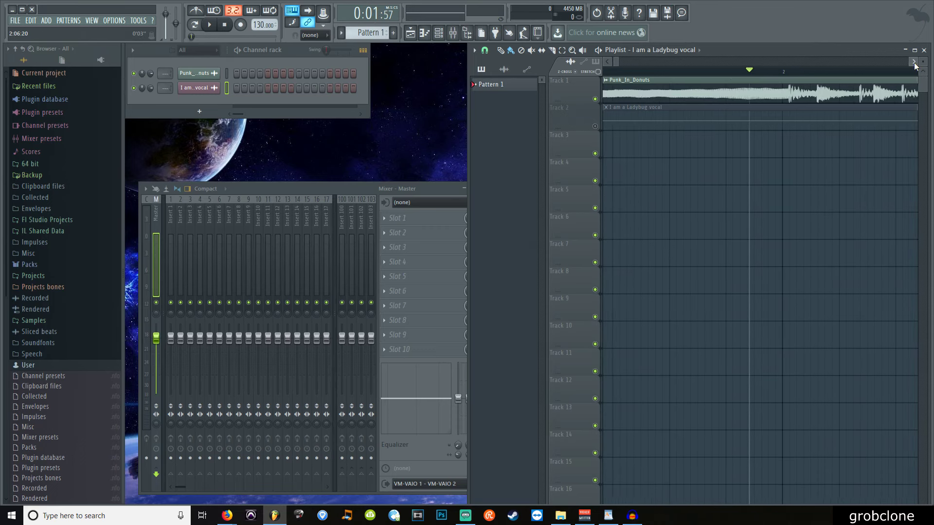
pyautogui.press('space')
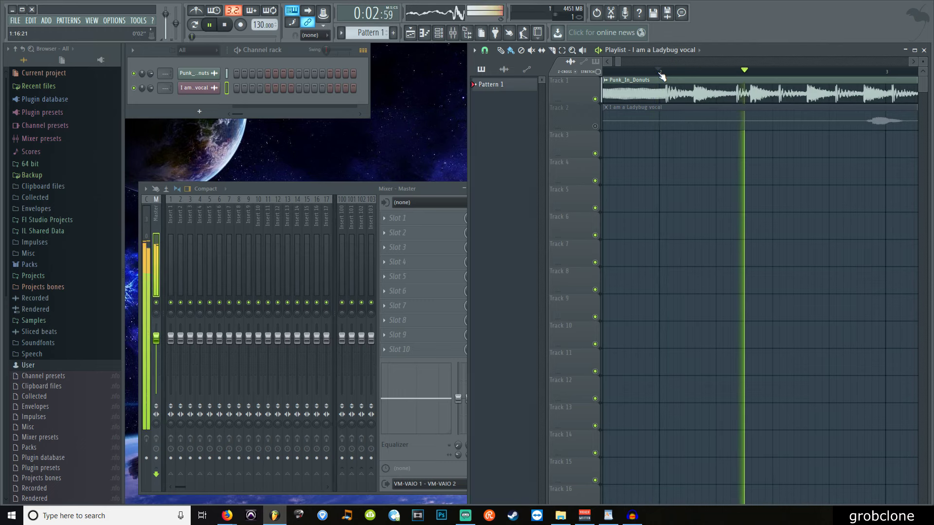
pyautogui.press('space')
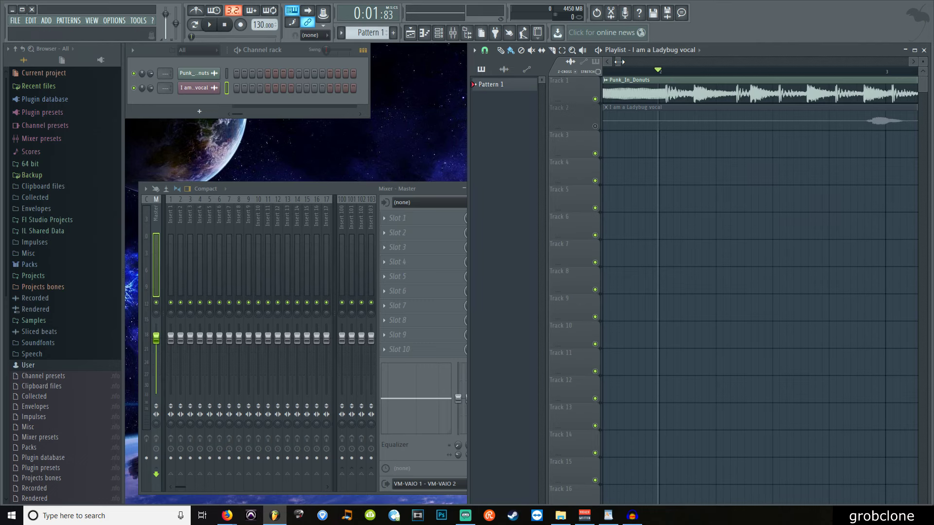
# Step: Nudge the Punk_In_Donuts clip slightly along the playlist so its first beat lines up with the bar 2 line
pyautogui.moveTo(619, 61); pyautogui.dragTo(614, 61)
pyautogui.moveTo(605, 92); pyautogui.dragTo(617, 62)
pyautogui.moveTo(807, 98); pyautogui.dragTo(817, 97)
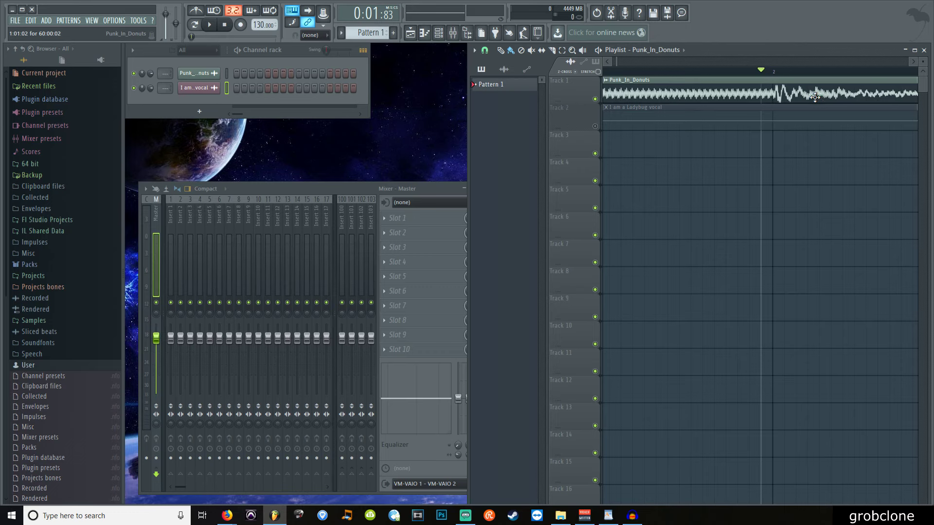
pyautogui.moveTo(617, 61); pyautogui.dragTo(643, 61)
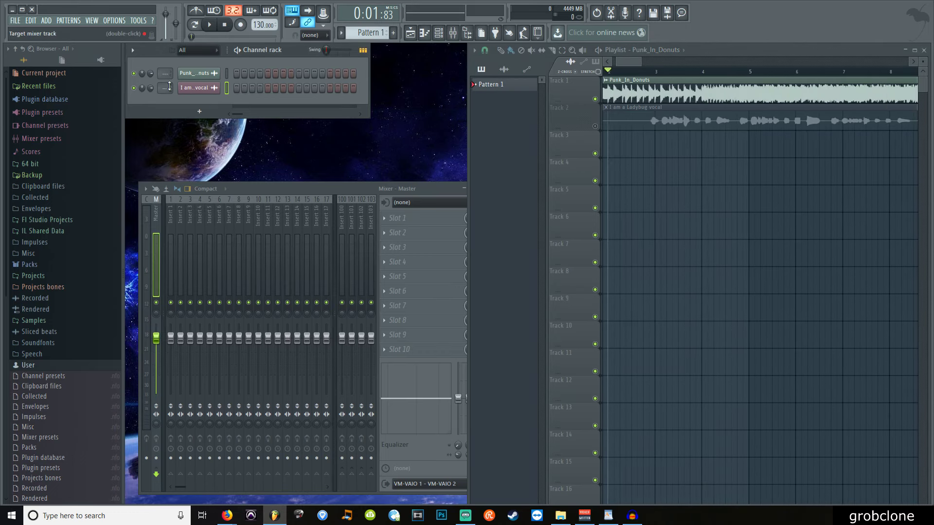
# Step: Lower the Punk_In_Donuts channel volume and play from bar 2 with the metronome temporarily on to check the beat alignment
pyautogui.click(197, 11)
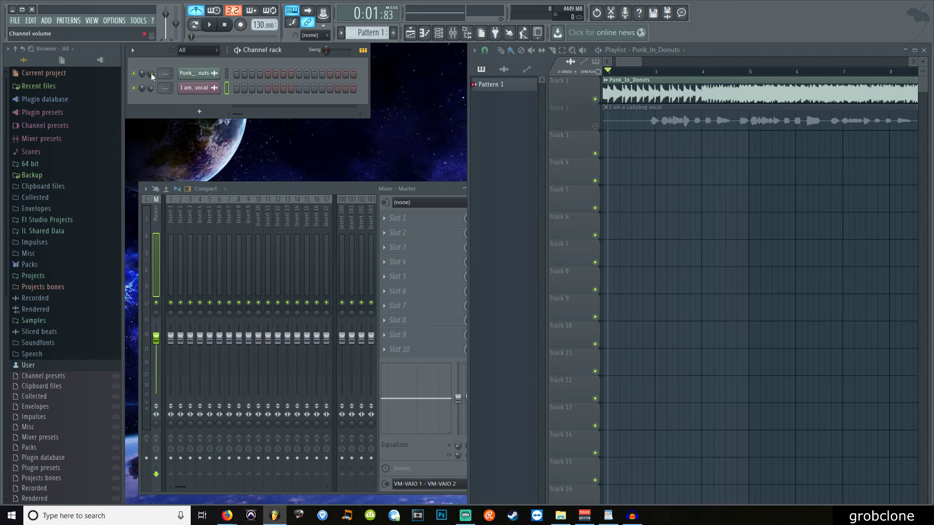
pyautogui.moveTo(151, 73); pyautogui.dragTo(151, 78)
pyautogui.press('space')
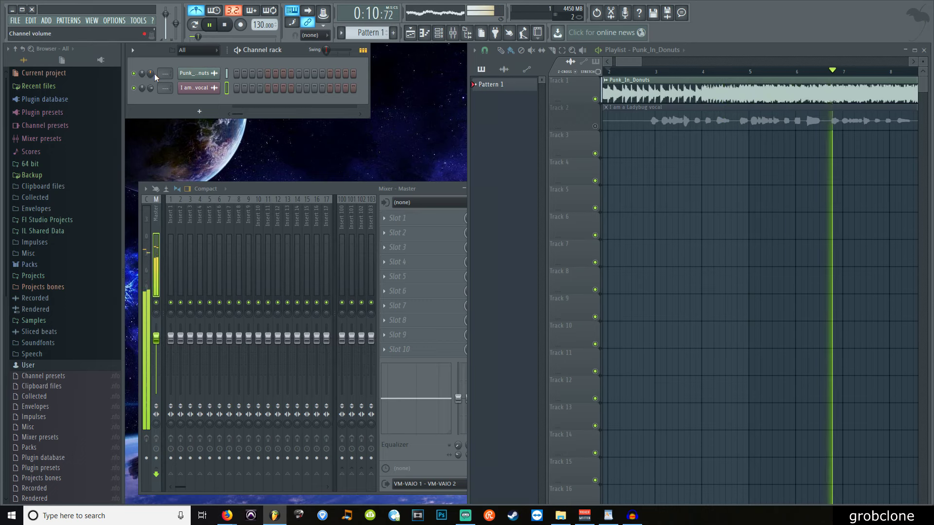
pyautogui.press('space')
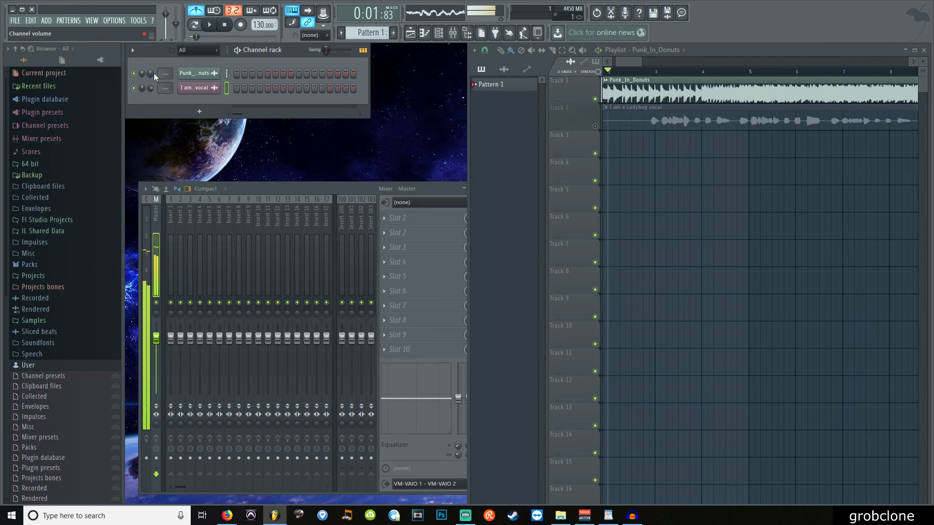
pyautogui.click(195, 10)
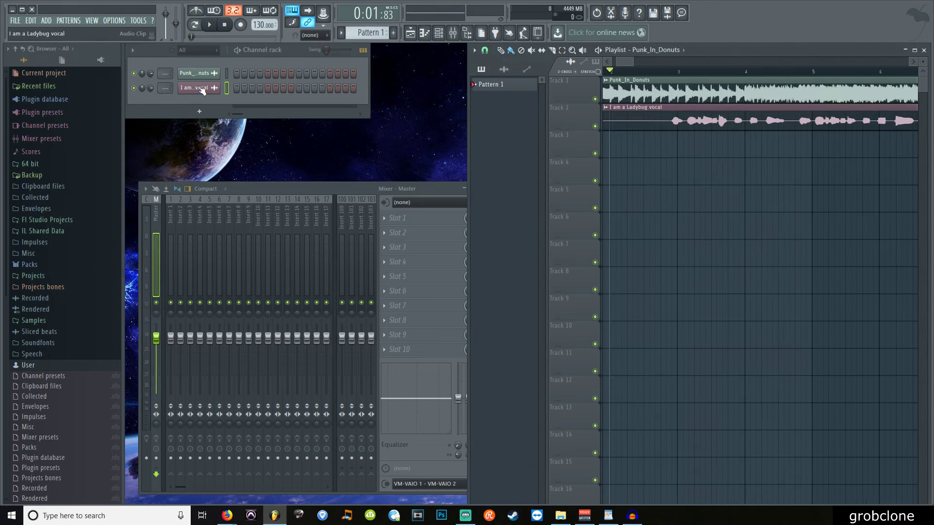
# Step: In the I am a Ladybug vocal channel's time stretching, run tempo detection and enter 135 BPM as the sample tempo
pyautogui.click(199, 88)
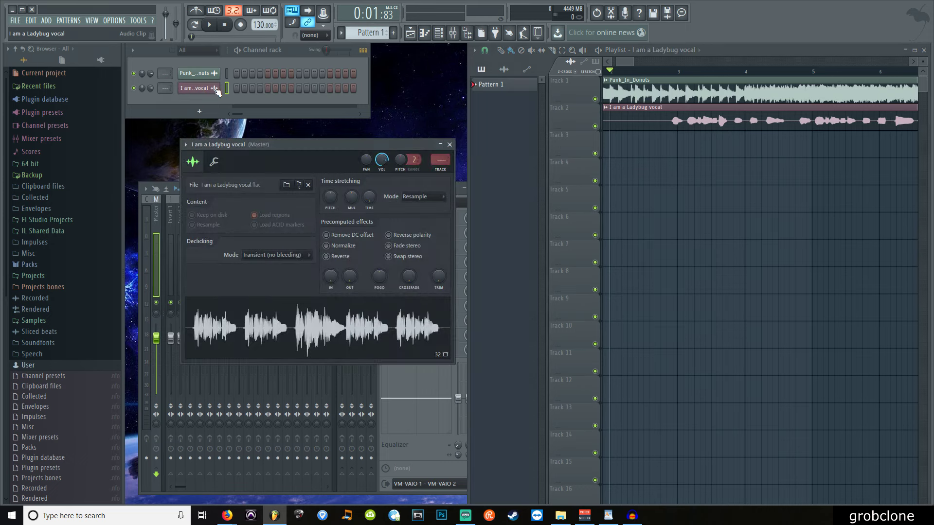
pyautogui.moveTo(305, 151); pyautogui.dragTo(337, 80)
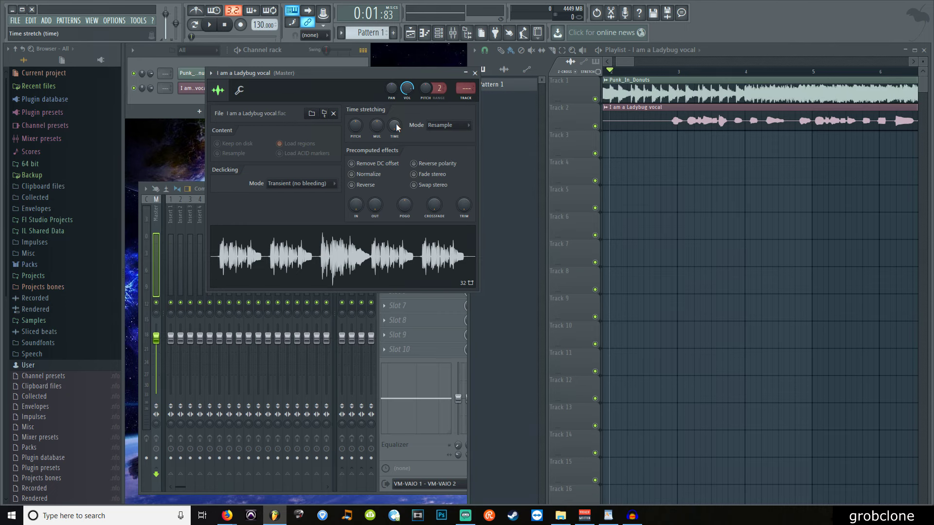
pyautogui.rightClick(396, 124)
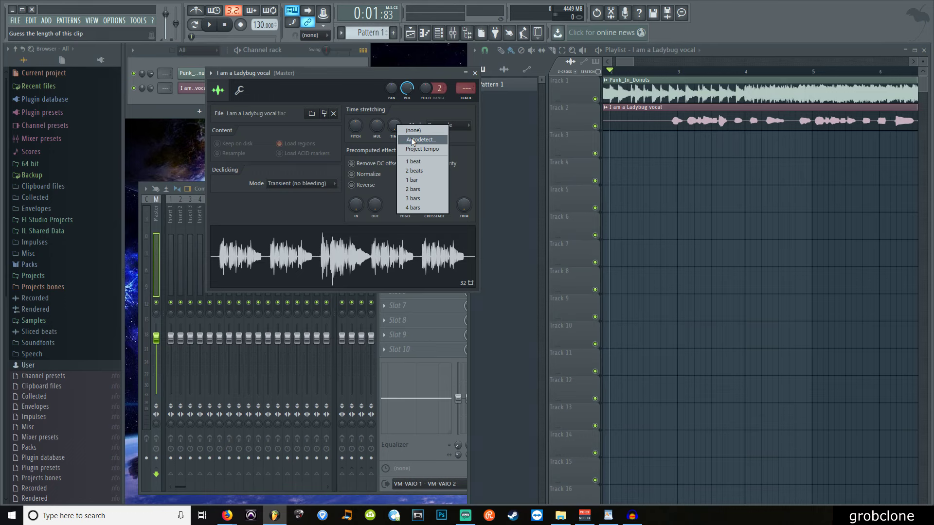
pyautogui.click(411, 140)
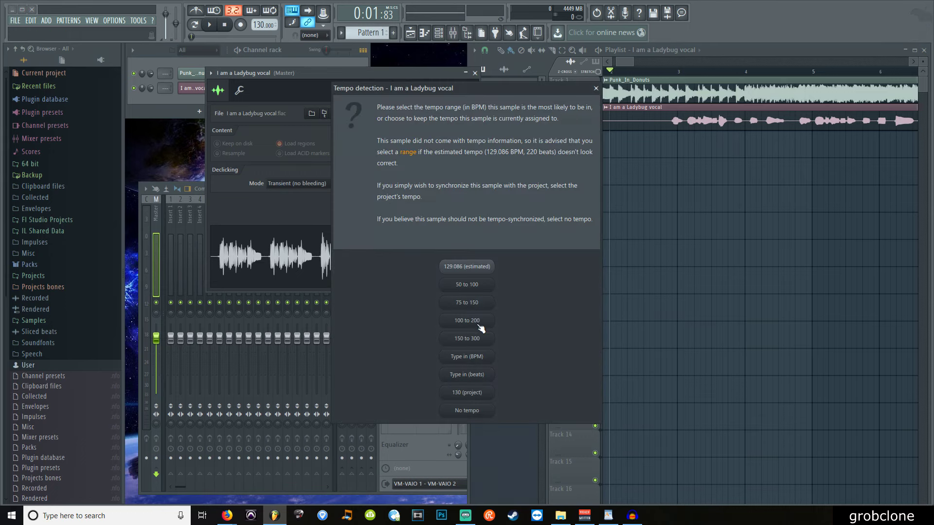
pyautogui.click(481, 360)
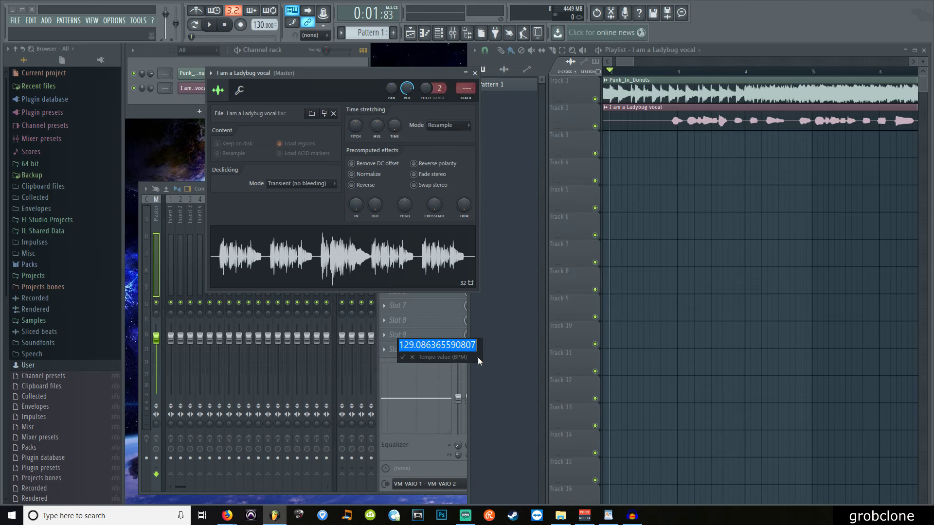
pyautogui.write('135')
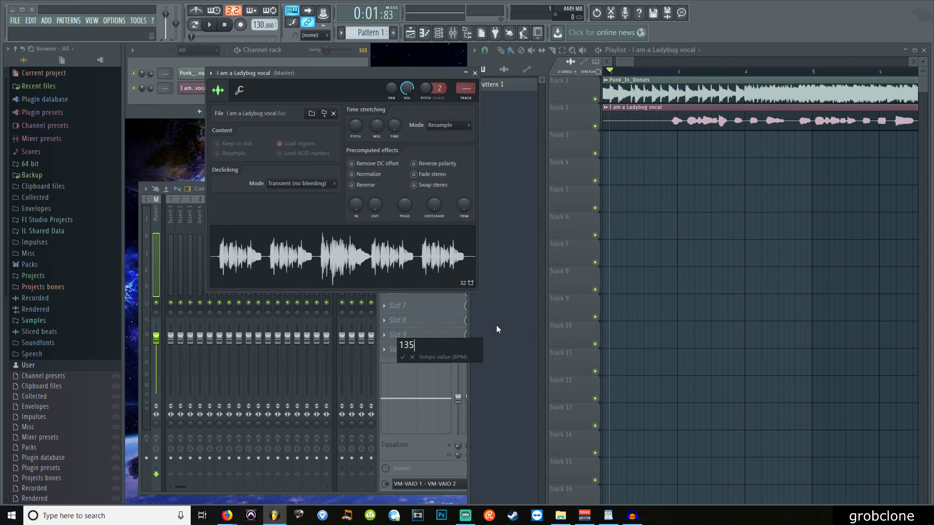
pyautogui.press('Return')
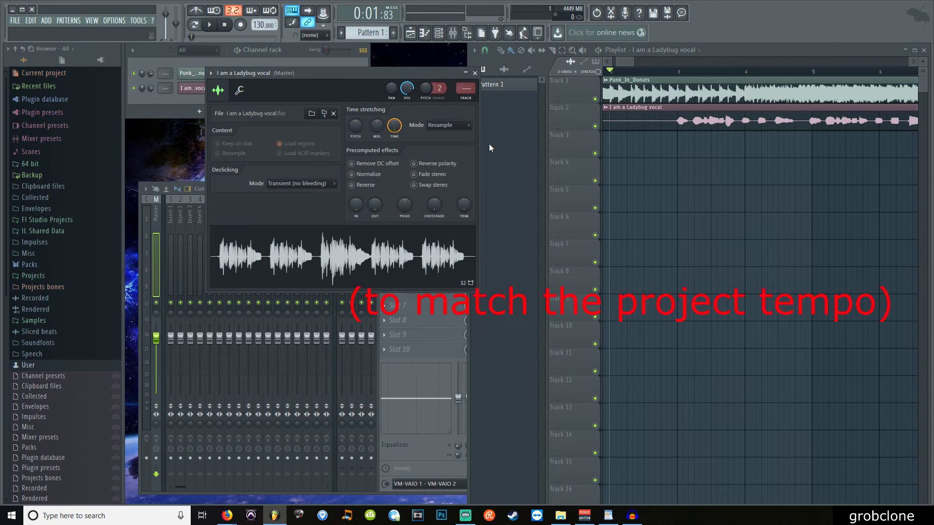
pyautogui.click(476, 73)
# Step: Mute the Punk_In_Donuts track and play the vocal from bar 3 while varying the project tempo to hear the Resample mode
pyautogui.click(595, 99)
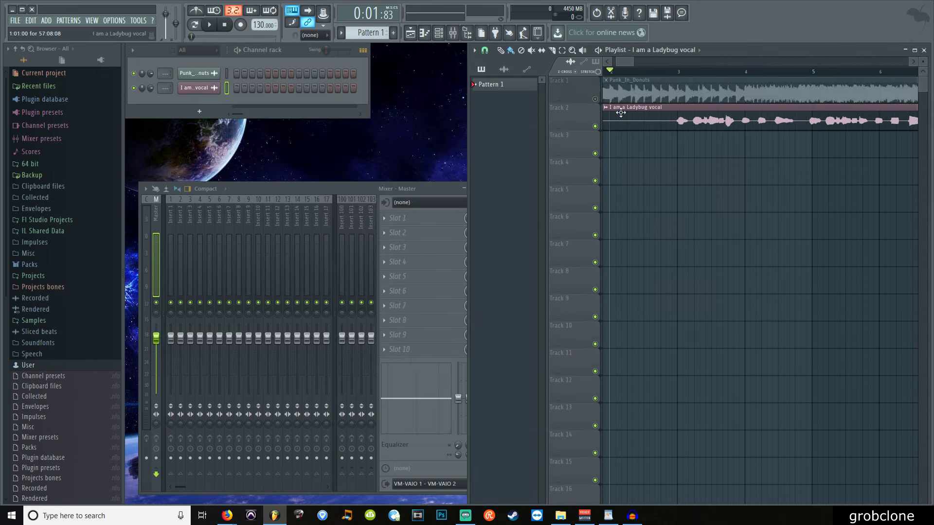
pyautogui.click(677, 74)
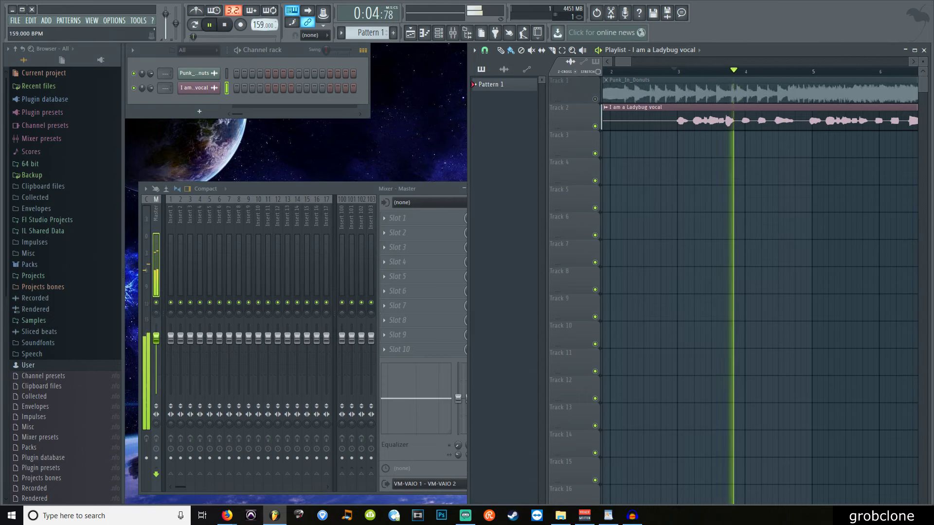
pyautogui.moveTo(261, 25); pyautogui.dragTo(264, 62)
pyautogui.press('space')
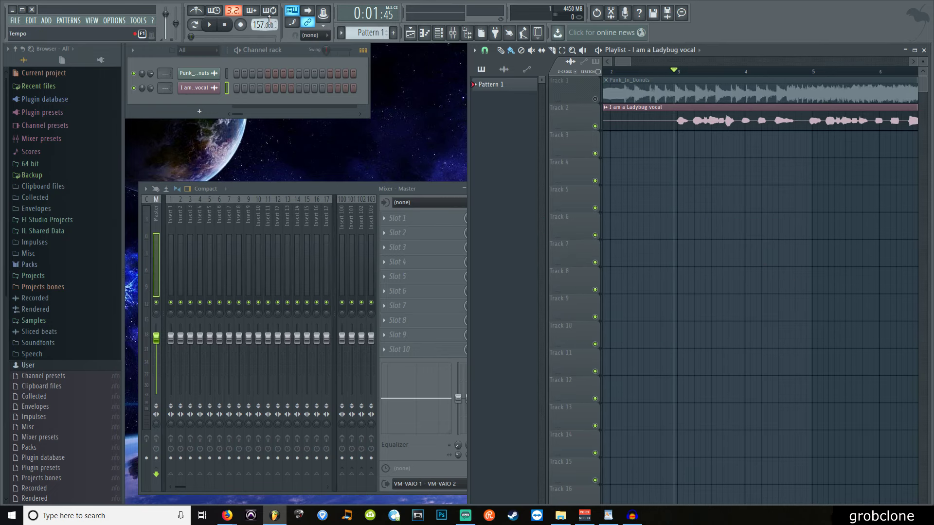
# Step: Change the I am a Ladybug vocal channel's time stretching mode to Stretch and close its settings
pyautogui.click(194, 88)
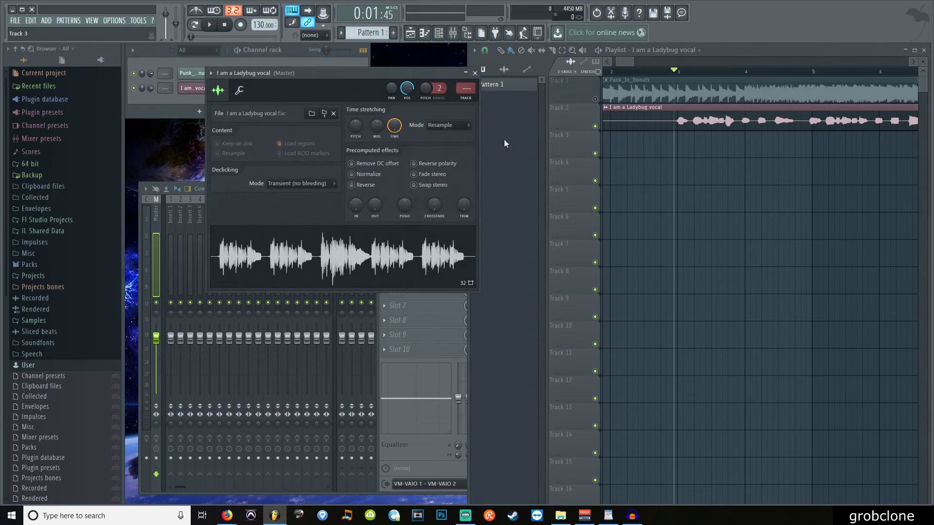
pyautogui.click(452, 126)
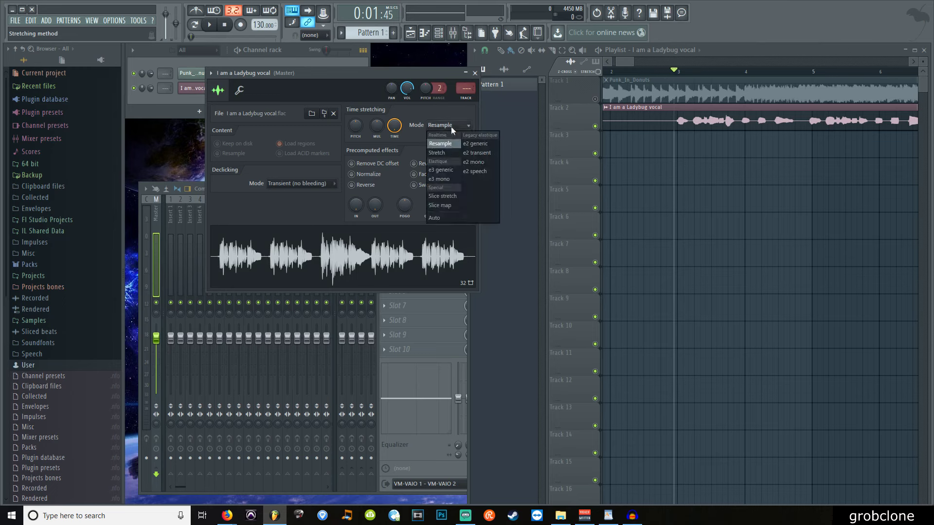
pyautogui.click(451, 152)
pyautogui.click(474, 73)
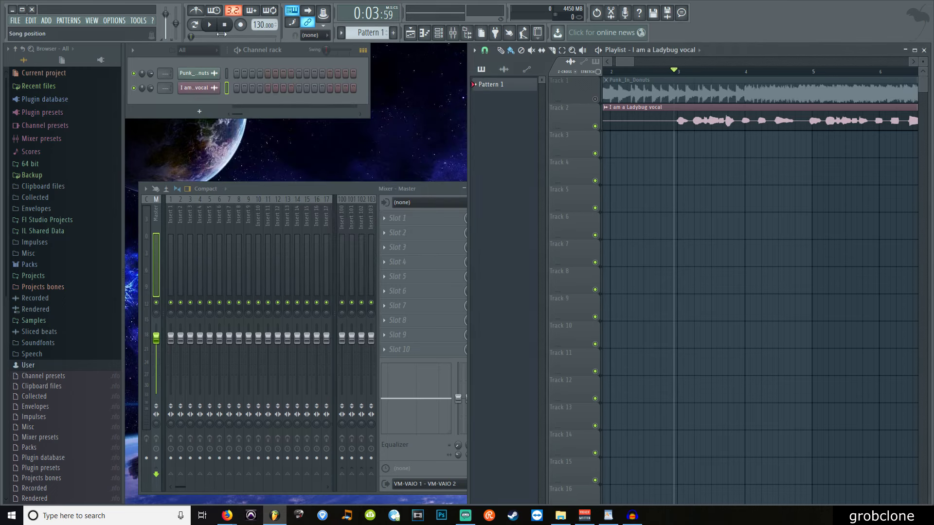
# Step: Play the vocal while varying the project tempo between 150 and 116 BPM, and restore the tempo to 130 BPM
pyautogui.press('space')
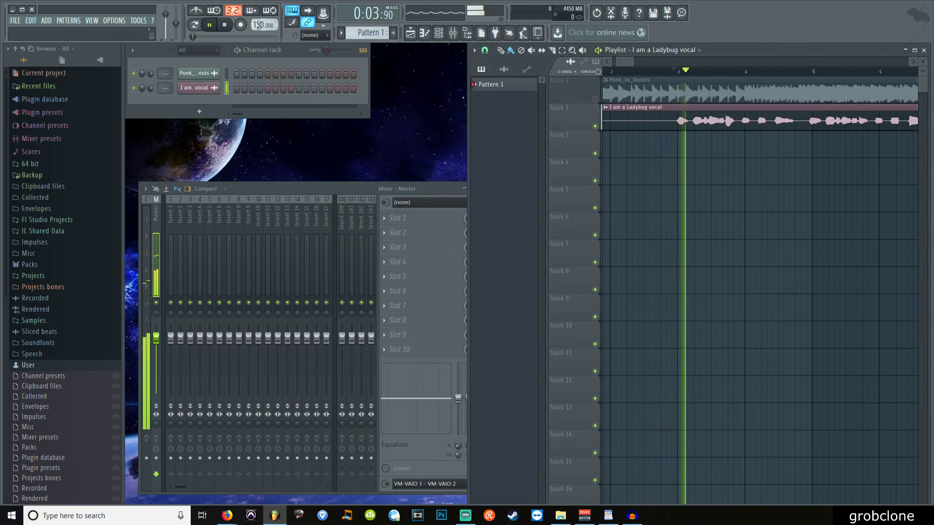
pyautogui.moveTo(262, 23); pyautogui.dragTo(262, 68)
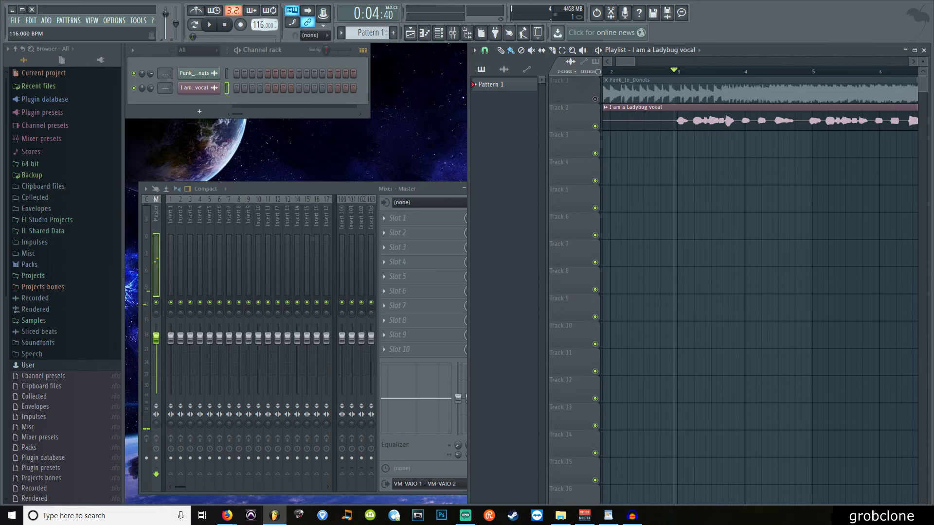
pyautogui.moveTo(262, 25); pyautogui.dragTo(261, 18)
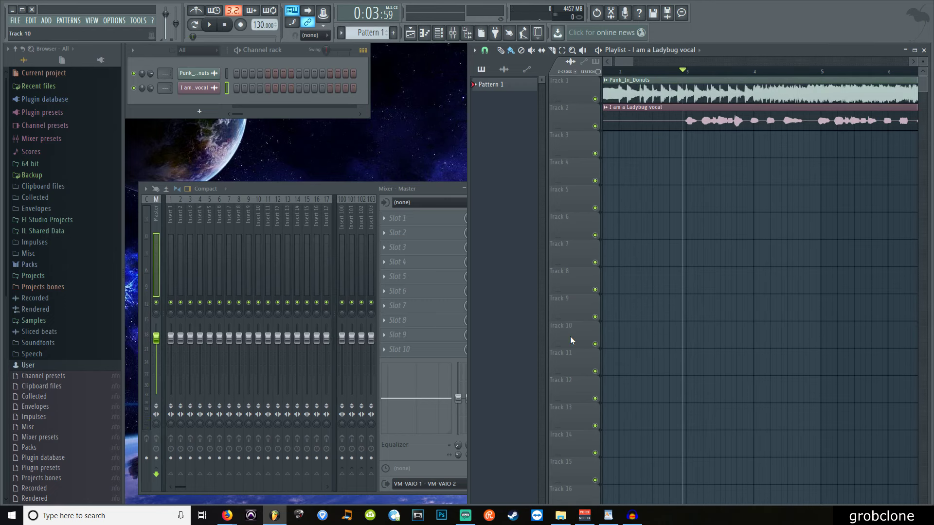
# Step: Switch to the browser and look up the keys of All Star and Wake Me Up on the In what key site
pyautogui.click(230, 514)
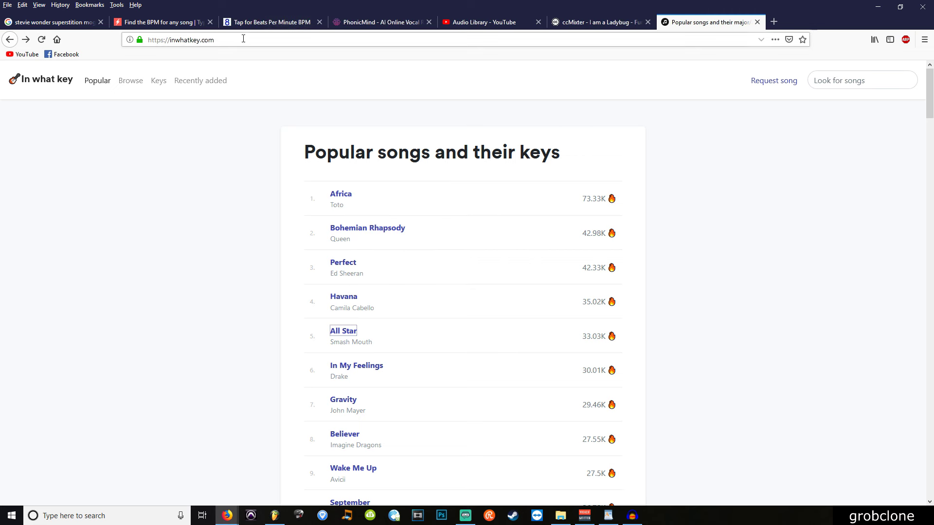
pyautogui.scroll(-2, 341, 146)
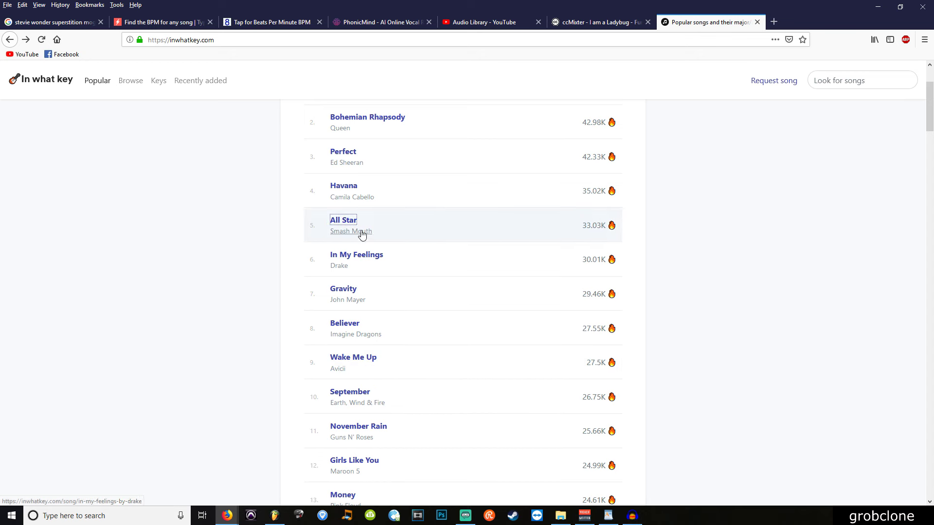
pyautogui.click(353, 222)
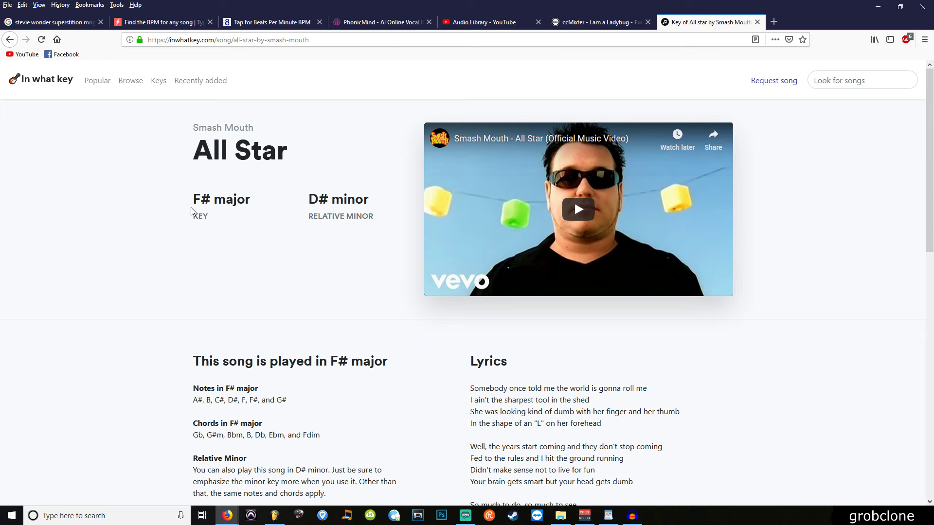
pyautogui.hotkey('alt', 'Left')
pyautogui.click(340, 358)
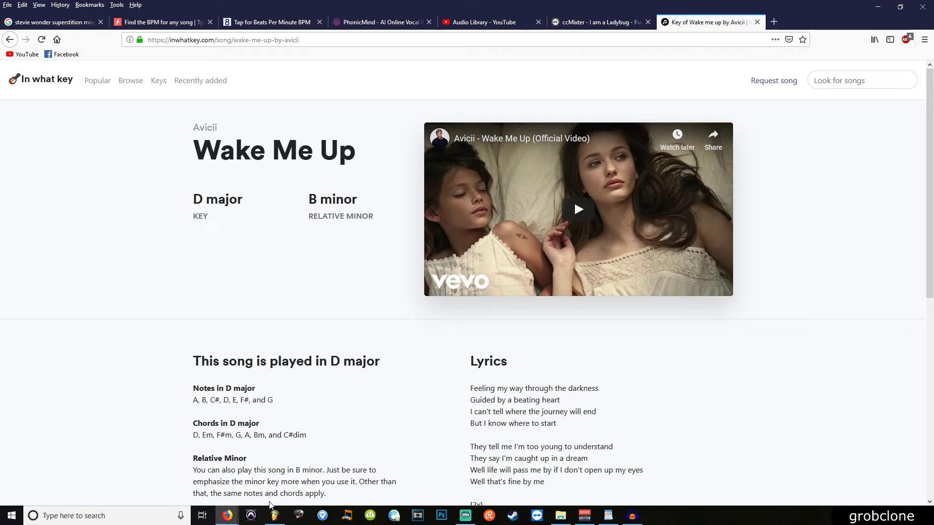
# Step: Switch to FL Studio, add an FL Keys channel from the Misc generators, and open its piano roll
pyautogui.click(274, 515)
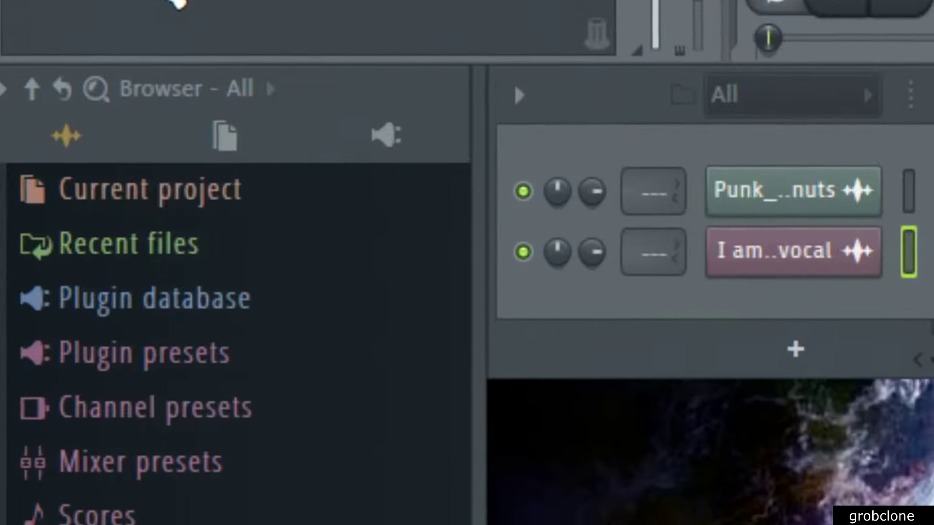
pyautogui.click(164, 0)
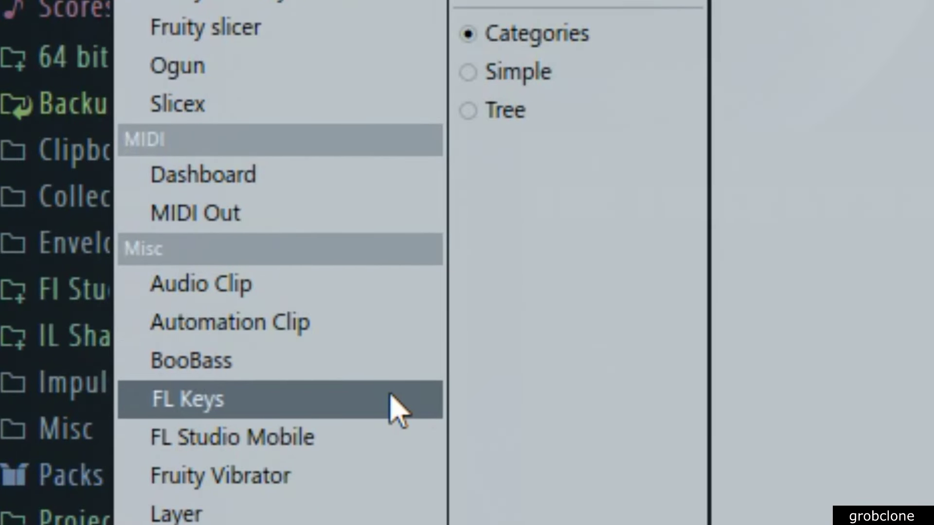
pyautogui.click(392, 400)
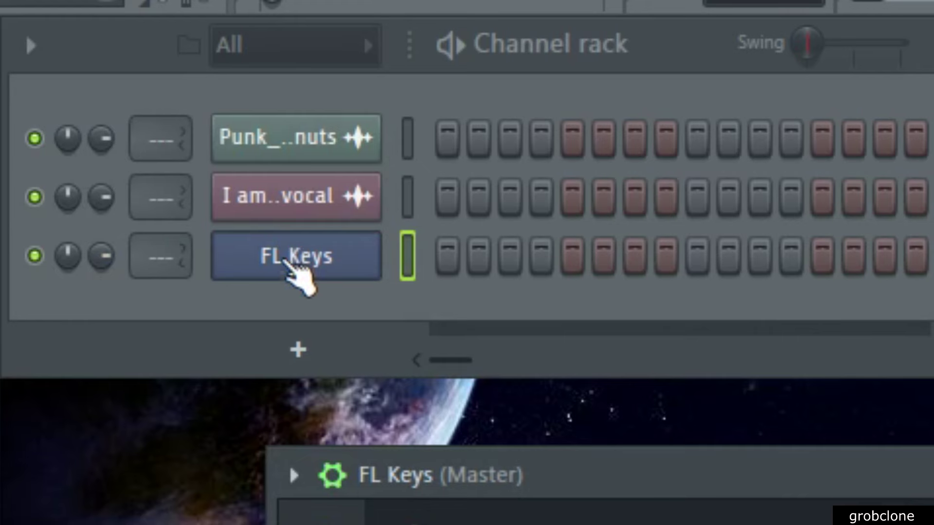
pyautogui.rightClick(196, 96)
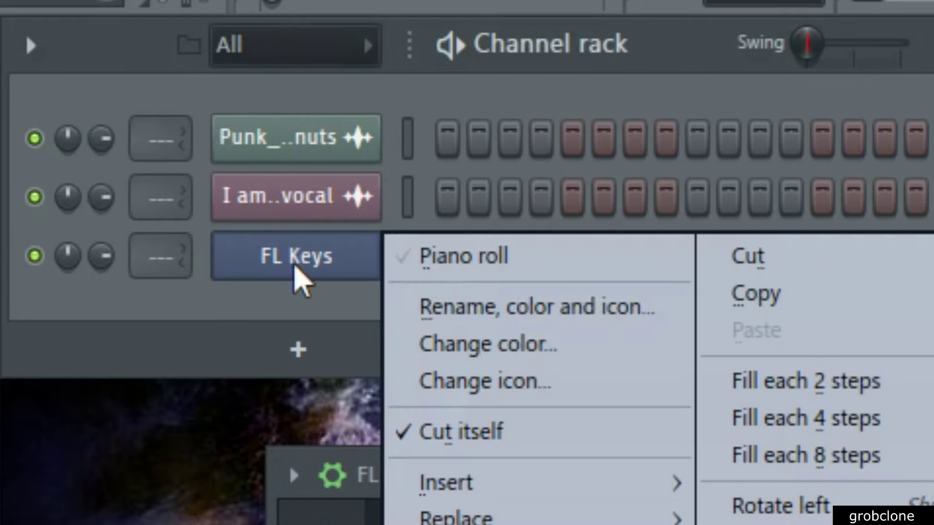
pyautogui.click(403, 258)
# Step: Place an F#5 note at the start of the FL Keys piano roll, move it down to D5, and delete it
pyautogui.click(354, 253)
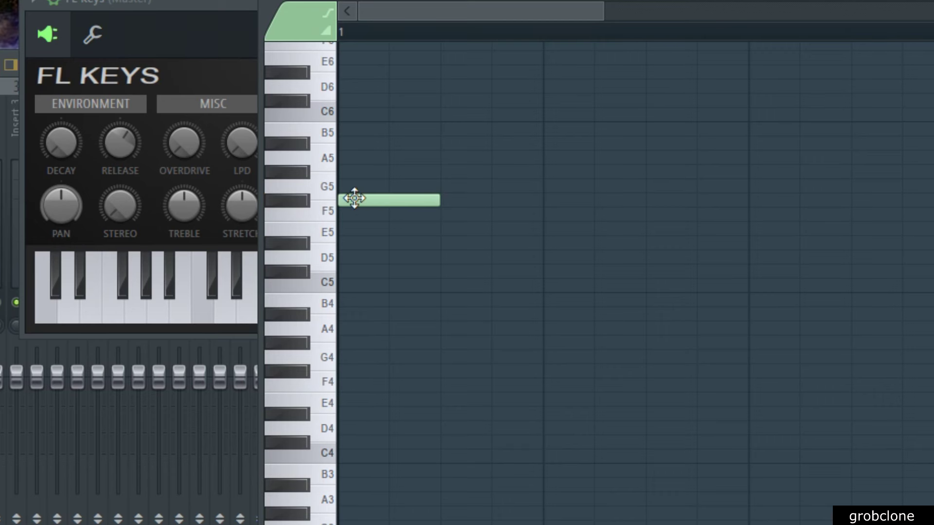
pyautogui.moveTo(357, 203); pyautogui.dragTo(356, 259)
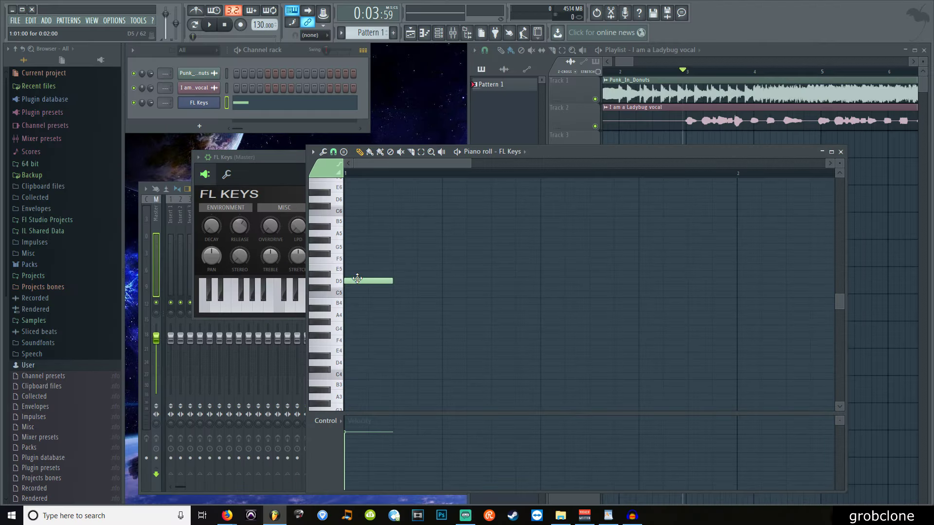
pyautogui.rightClick(358, 281)
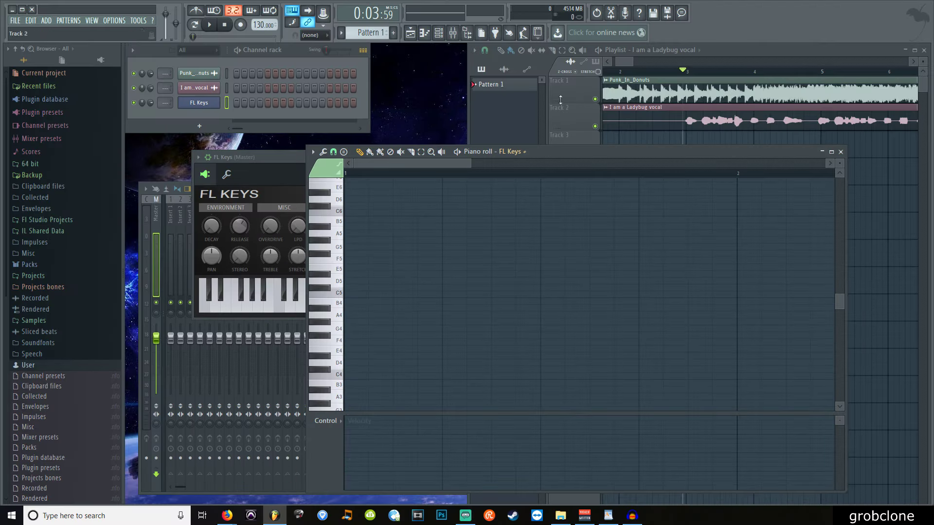
# Step: Solo the vocal track, test D5 and F5 notes against it in the FL Keys piano roll, and delete the note
pyautogui.click(621, 64)
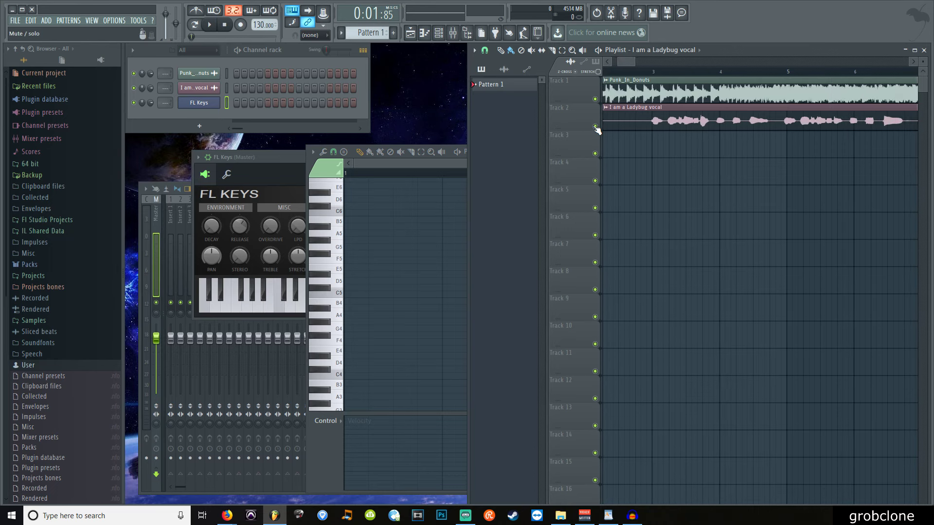
pyautogui.click(595, 127)
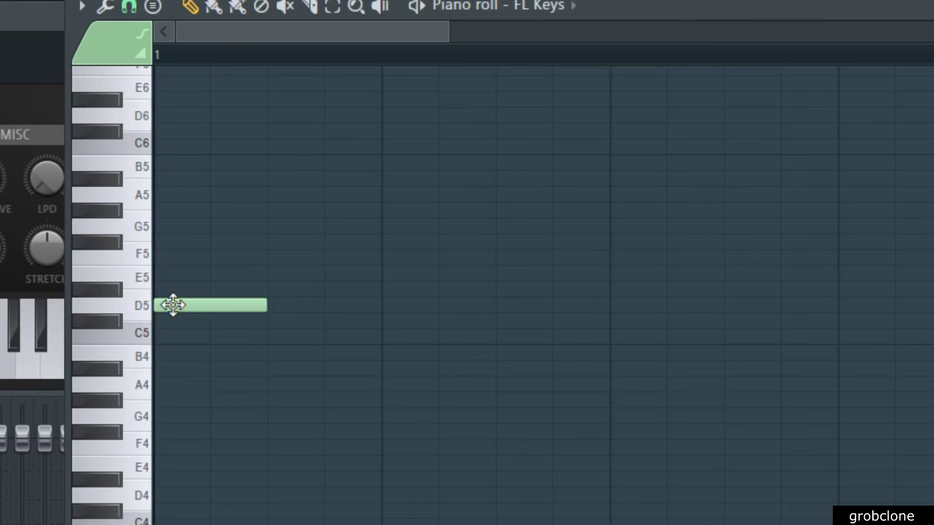
pyautogui.click(175, 301)
pyautogui.moveTo(175, 300); pyautogui.dragTo(175, 261)
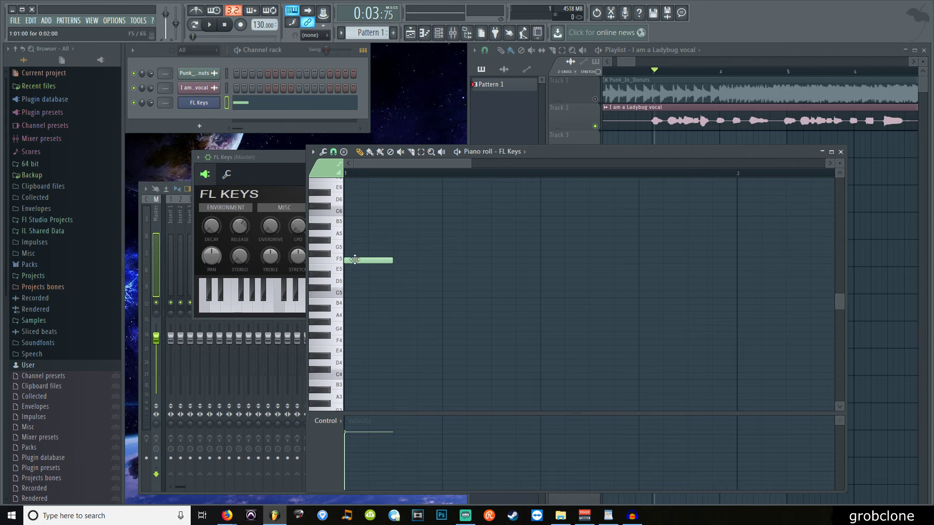
pyautogui.click(355, 260)
# Step: Open the I am a Ladybug vocal channel settings and adjust the sample's time-stretching pitch
pyautogui.click(197, 88)
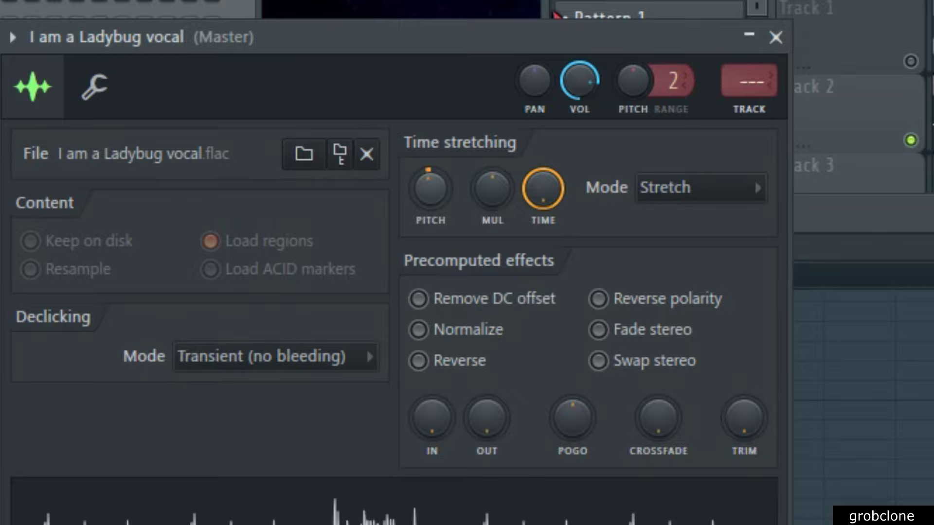
pyautogui.moveTo(430, 189); pyautogui.dragTo(430, 195)
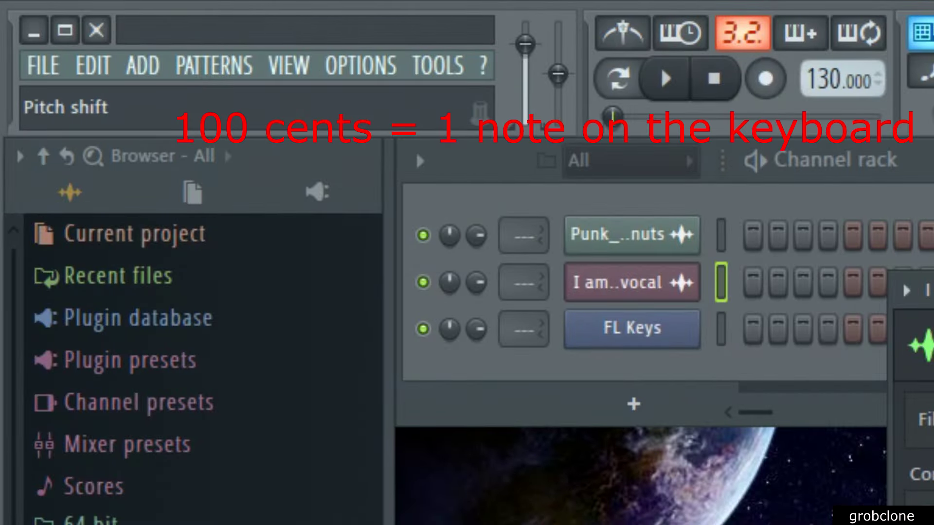
pyautogui.click(633, 53)
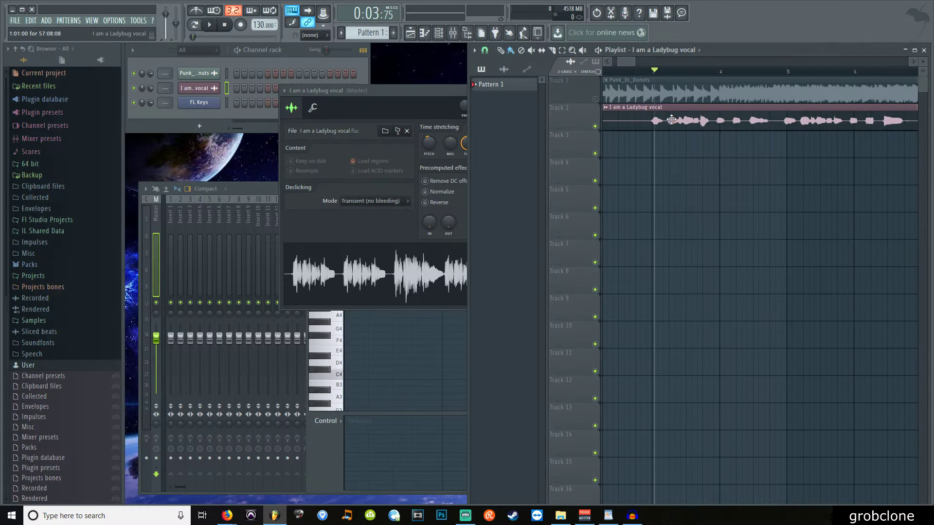
# Step: Move the I am a Ladybug vocal clip later in the playlist so its first phrase starts at bar 5
pyautogui.moveTo(672, 120); pyautogui.dragTo(734, 118)
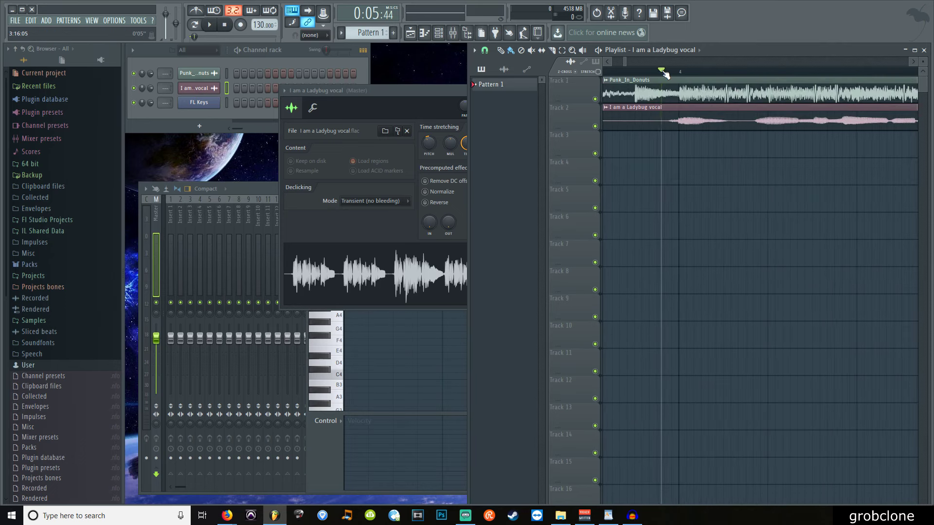
pyautogui.press('space')
pyautogui.press('space')
pyautogui.moveTo(700, 115); pyautogui.dragTo(917, 115)
pyautogui.moveTo(629, 64); pyautogui.dragTo(637, 64)
pyautogui.moveTo(650, 120); pyautogui.dragTo(695, 120)
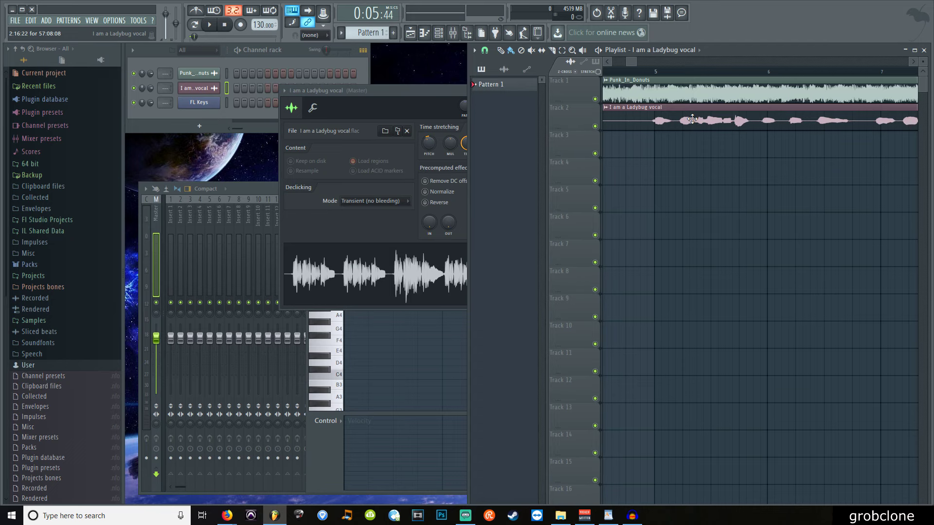
# Step: Play the instrumental and vocal together from around bar 5 to check how well they line up
pyautogui.press('space')
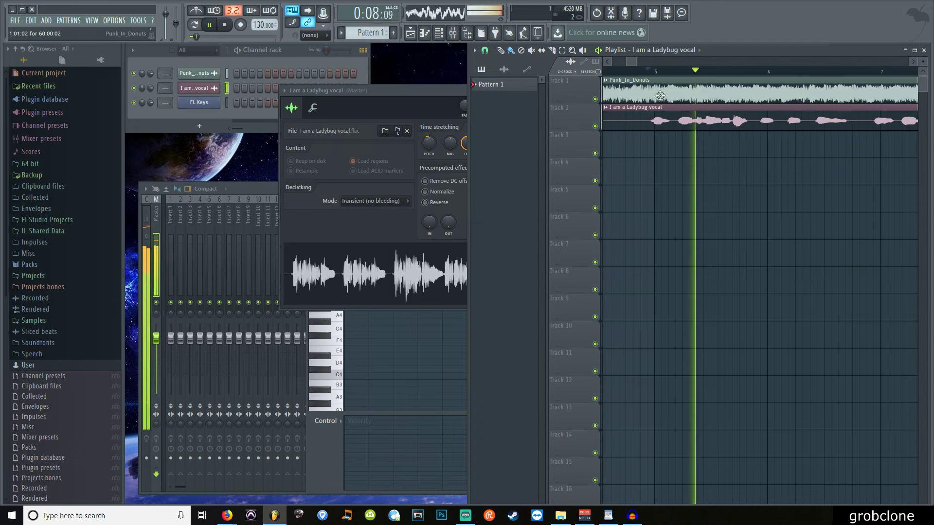
pyautogui.press('space')
pyautogui.press('space')
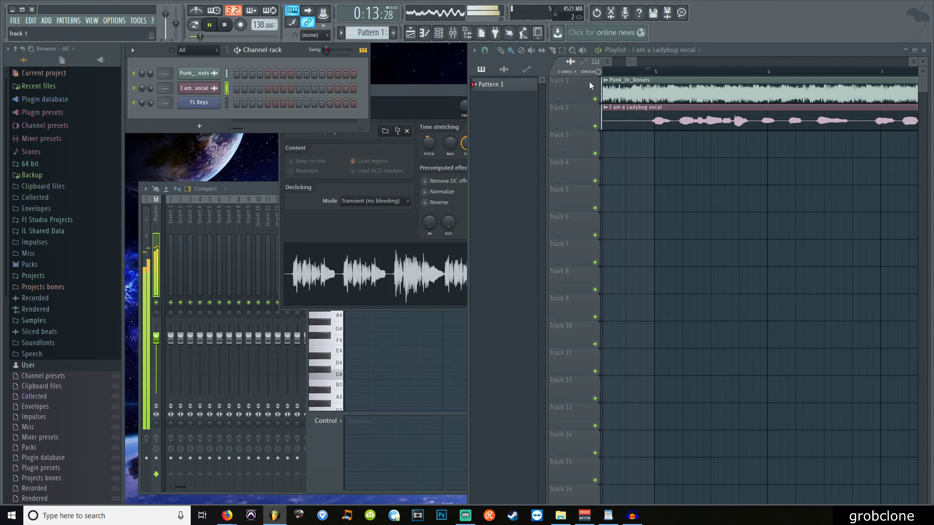
pyautogui.moveTo(635, 62); pyautogui.dragTo(677, 62)
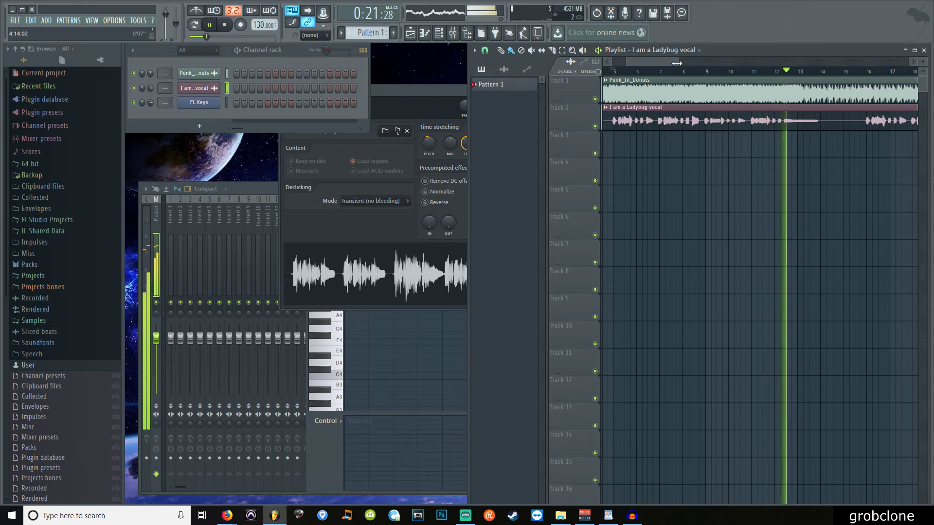
pyautogui.press('space')
# Step: Trim off the vocal lead-in before bar 5 and slice the vocal between phrases just before bars 7, 9 and 11 and at bar 14
pyautogui.moveTo(676, 63); pyautogui.dragTo(633, 63)
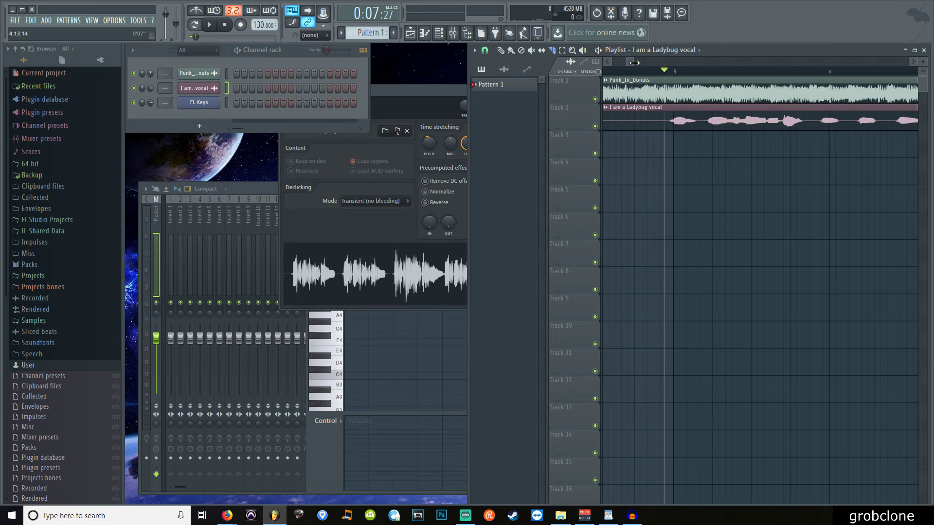
pyautogui.moveTo(635, 62); pyautogui.dragTo(638, 59)
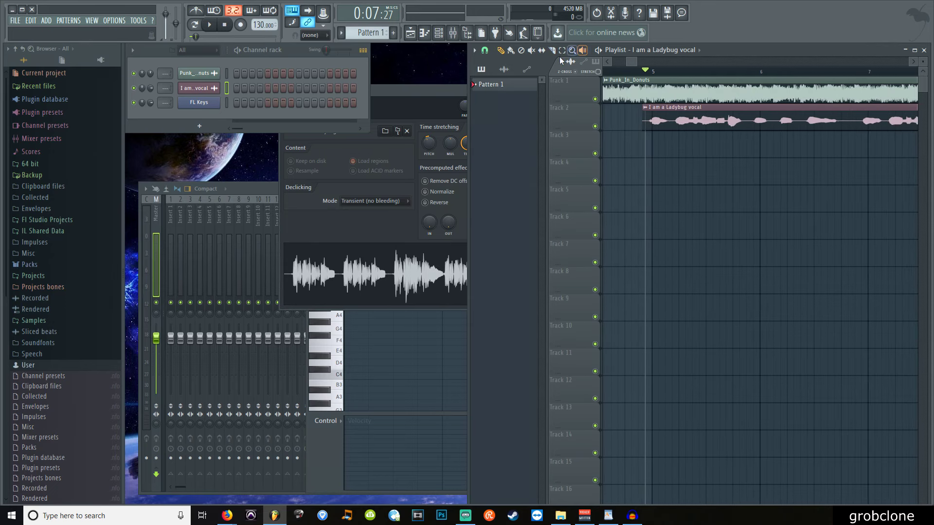
pyautogui.moveTo(639, 60); pyautogui.dragTo(643, 63)
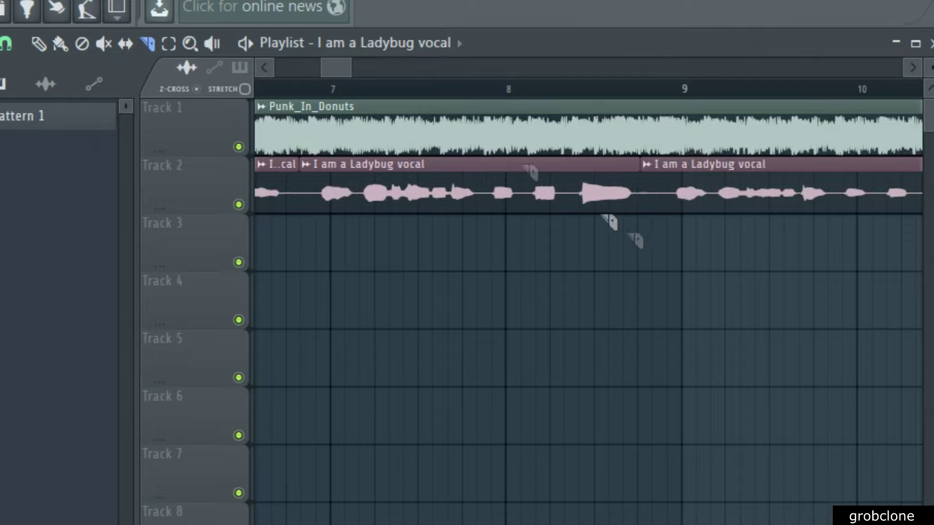
pyautogui.moveTo(643, 61); pyautogui.dragTo(656, 60)
pyautogui.moveTo(370, 67)
pyautogui.mouseDown()
pyautogui.moveTo(386, 71)
pyautogui.moveTo(374, 62)
pyautogui.moveTo(400, 58)
pyautogui.moveTo(366, 59)
pyautogui.mouseUp()
pyautogui.click(775, 169)
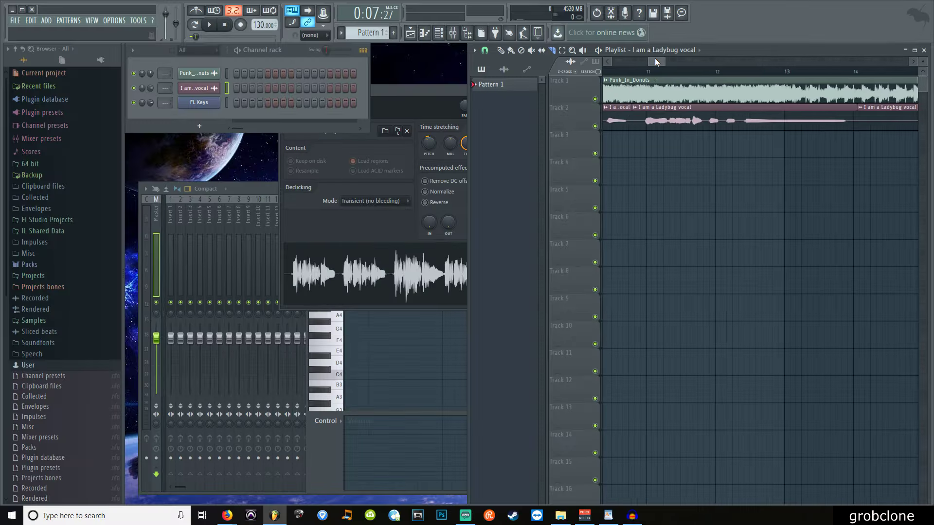
# Step: Make the first two vocal slices unique as samples, saved as I am a Ladybug vocal - Part_1 and Part_2
pyautogui.moveTo(655, 59); pyautogui.dragTo(631, 59)
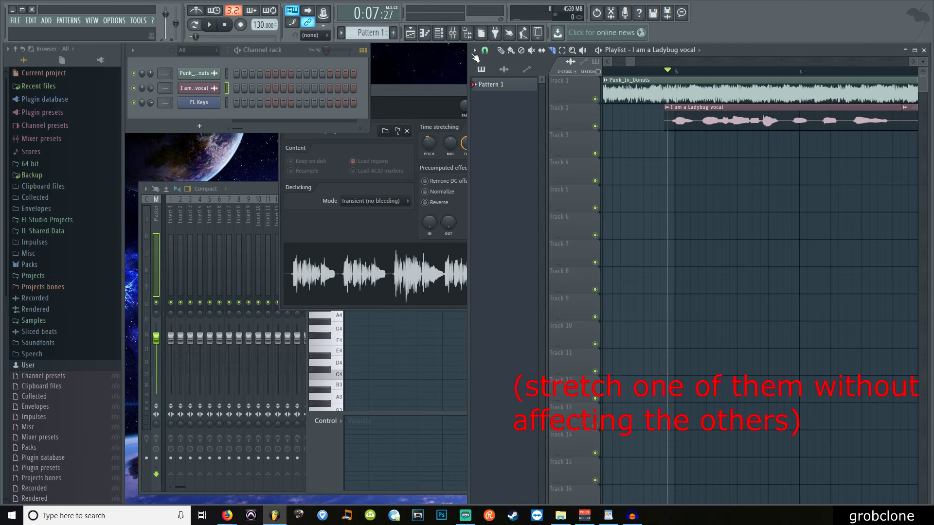
pyautogui.rightClick(618, 108)
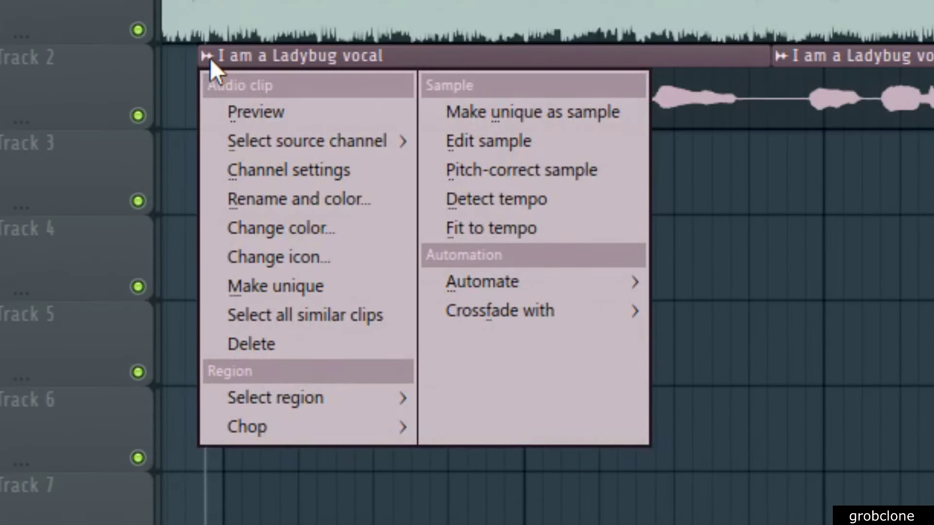
pyautogui.click(545, 114)
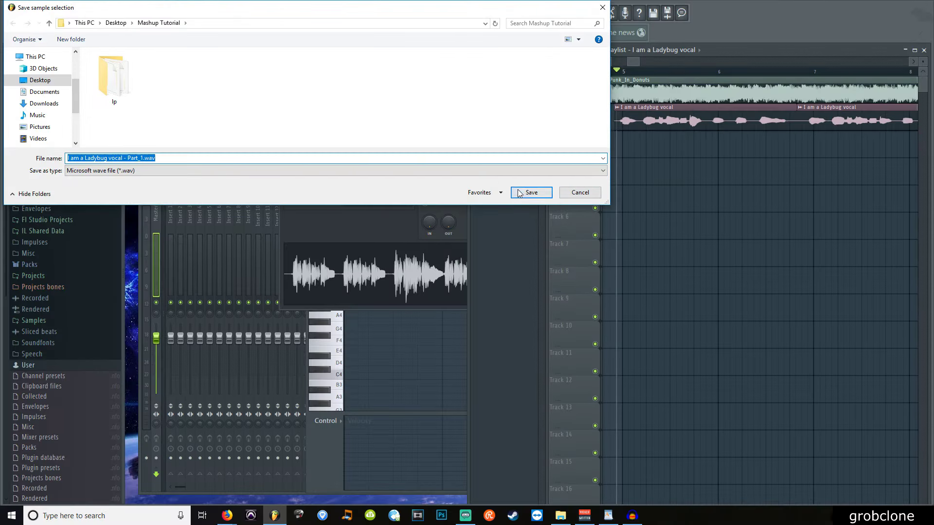
pyautogui.click(531, 192)
pyautogui.click(800, 108)
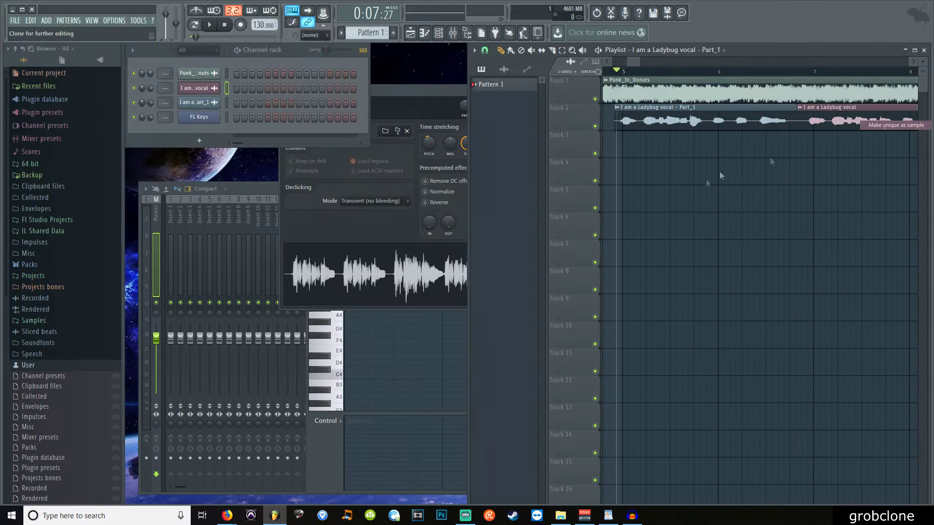
pyautogui.click(532, 192)
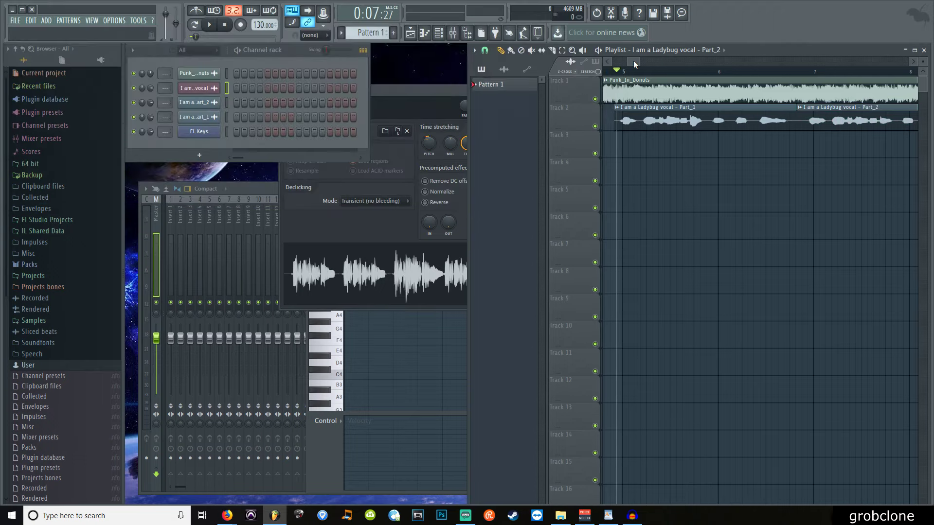
# Step: Make the third and fourth vocal slices unique as samples, saved as Part_3 and Part_4
pyautogui.click(708, 108)
pyautogui.click(809, 125)
pyautogui.click(530, 192)
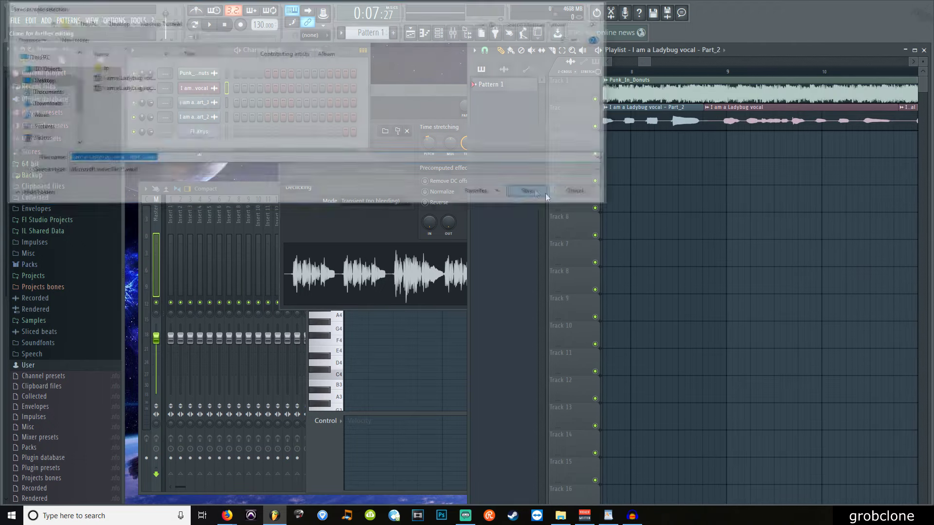
pyautogui.moveTo(650, 62); pyautogui.dragTo(667, 66)
pyautogui.click(748, 108)
pyautogui.click(849, 125)
pyautogui.click(530, 192)
# Step: Play from bar 5, stretch the end of the Part_1 vocal clip slightly longer, and replay it against the instrumental
pyautogui.press('space')
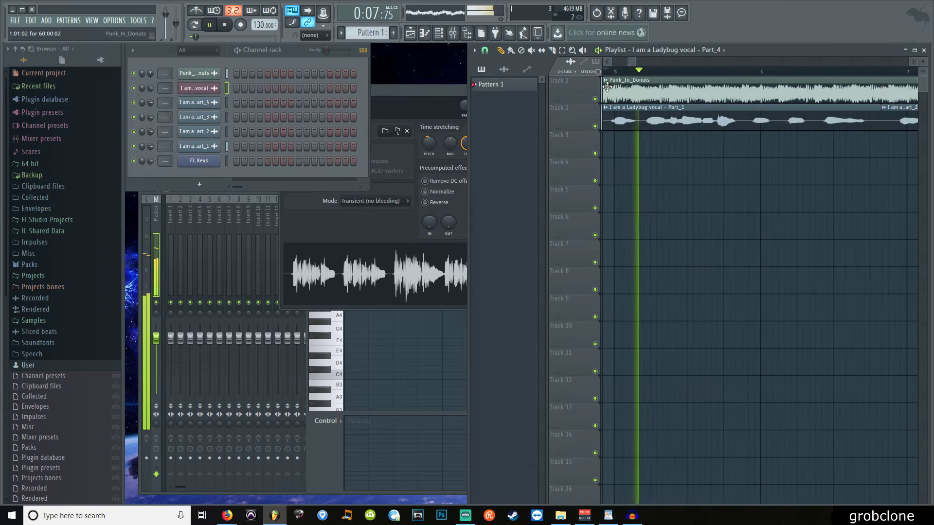
pyautogui.press('space')
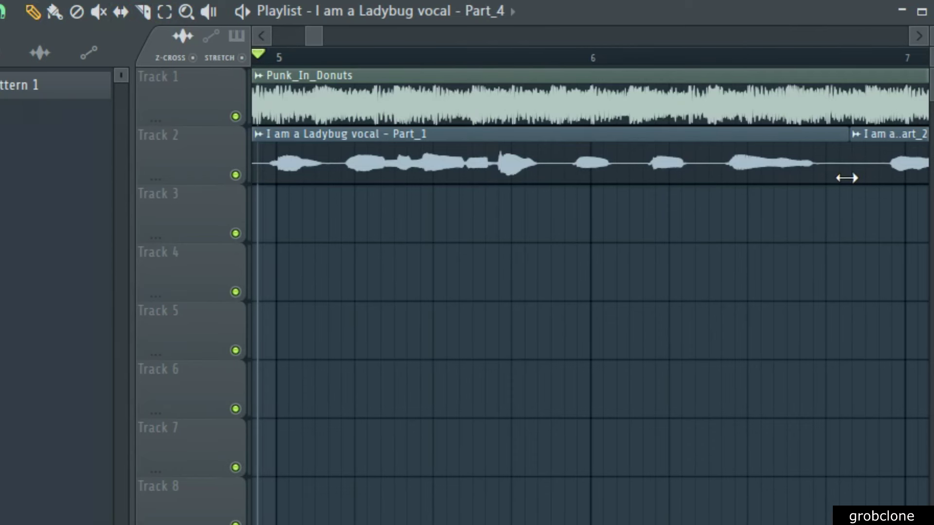
pyautogui.moveTo(843, 177); pyautogui.dragTo(865, 174)
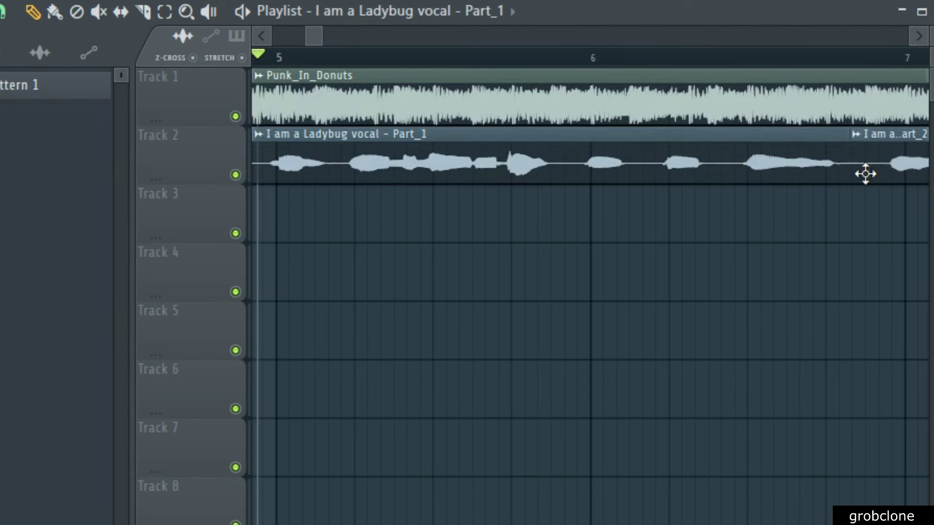
pyautogui.press('space')
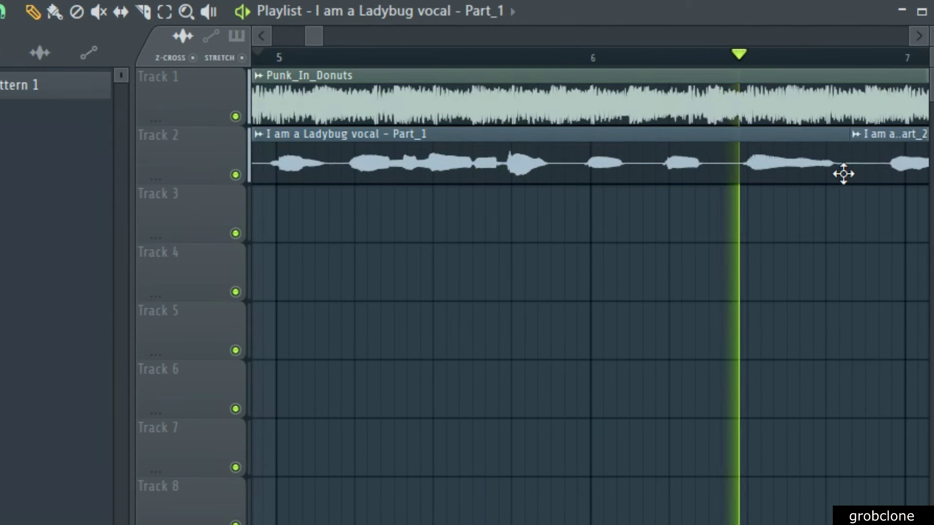
pyautogui.press('space')
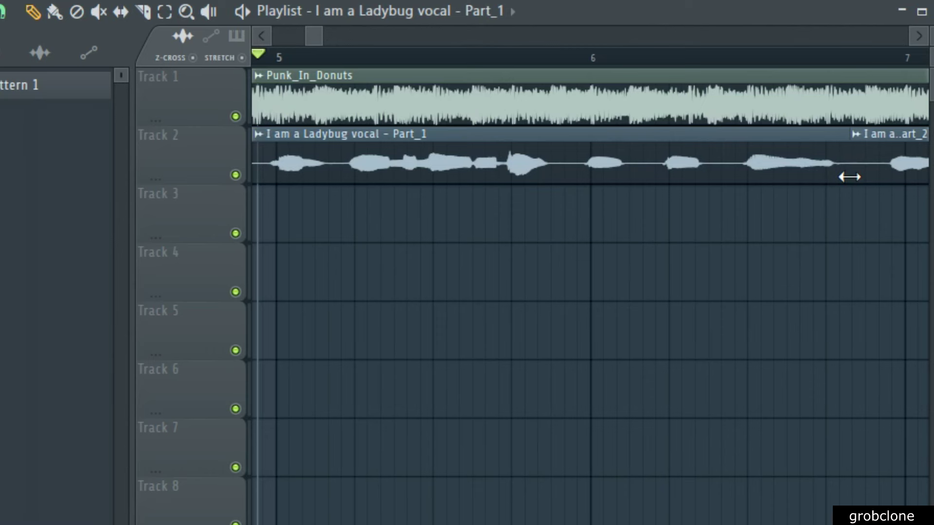
# Step: Shift the Part_2 clip slightly later, stretch Part_1 a little further into the gap, and play the section back
pyautogui.moveTo(849, 177); pyautogui.dragTo(851, 177)
pyautogui.hotkey('ctrl', 'z')
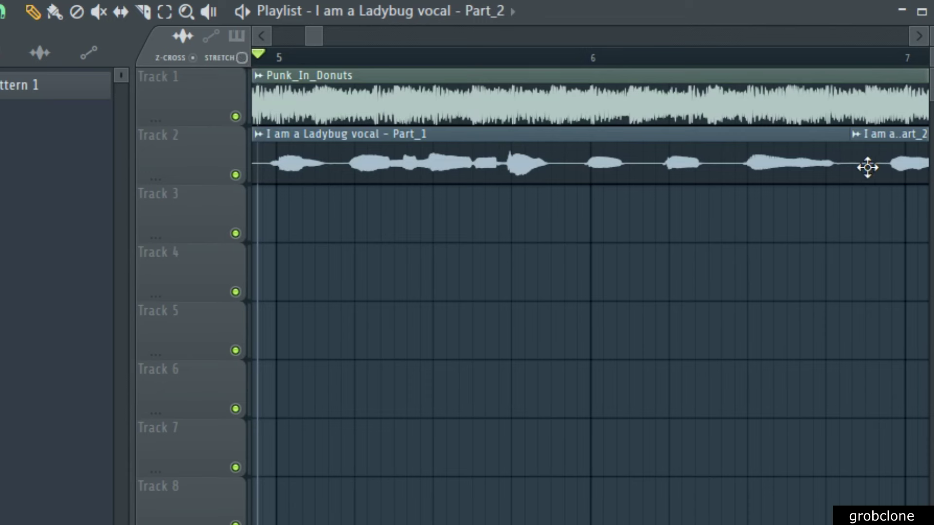
pyautogui.moveTo(852, 164); pyautogui.dragTo(887, 167)
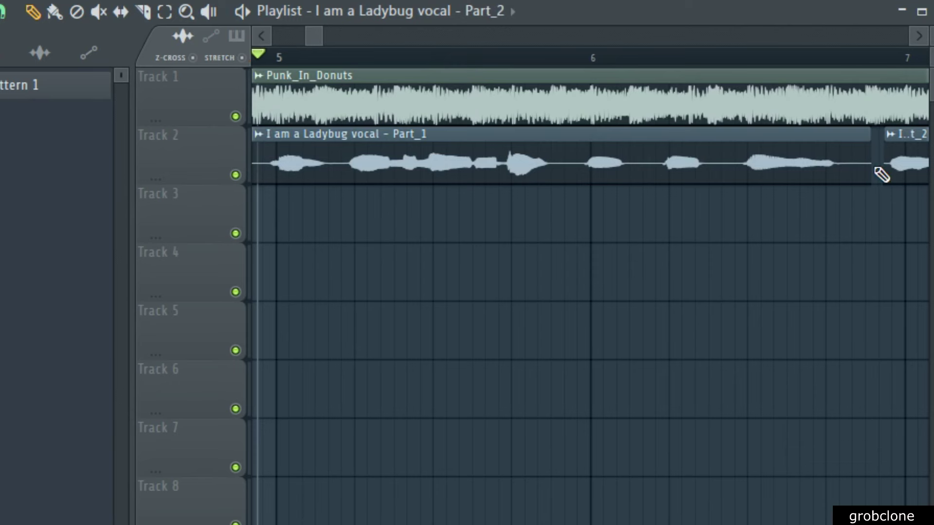
pyautogui.moveTo(871, 166); pyautogui.dragTo(877, 165)
pyautogui.press('space')
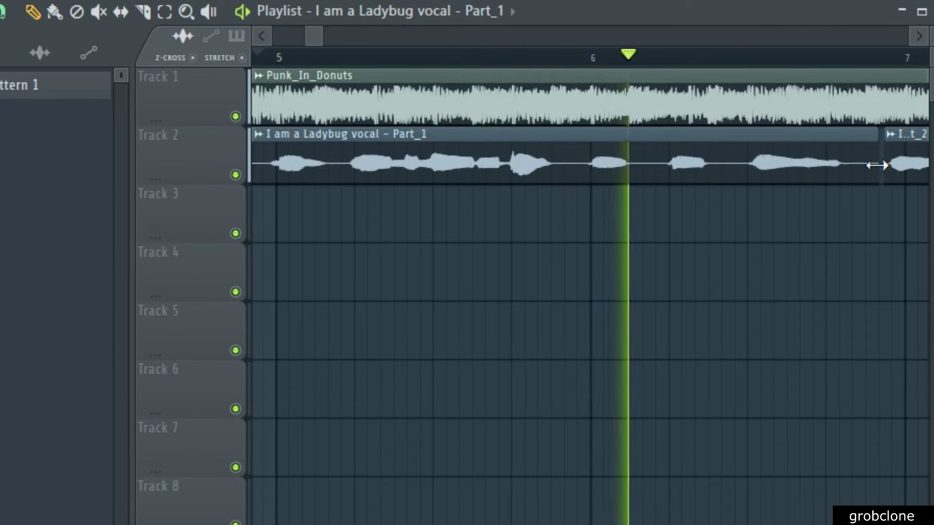
pyautogui.press('space')
# Step: Nudge the Part_2 vocal clip slightly closer to bar 7 and play it back from just before that bar
pyautogui.moveTo(312, 34)
pyautogui.mouseDown()
pyautogui.moveTo(322, 33)
pyautogui.moveTo(300, 30)
pyautogui.moveTo(327, 32)
pyautogui.mouseUp()
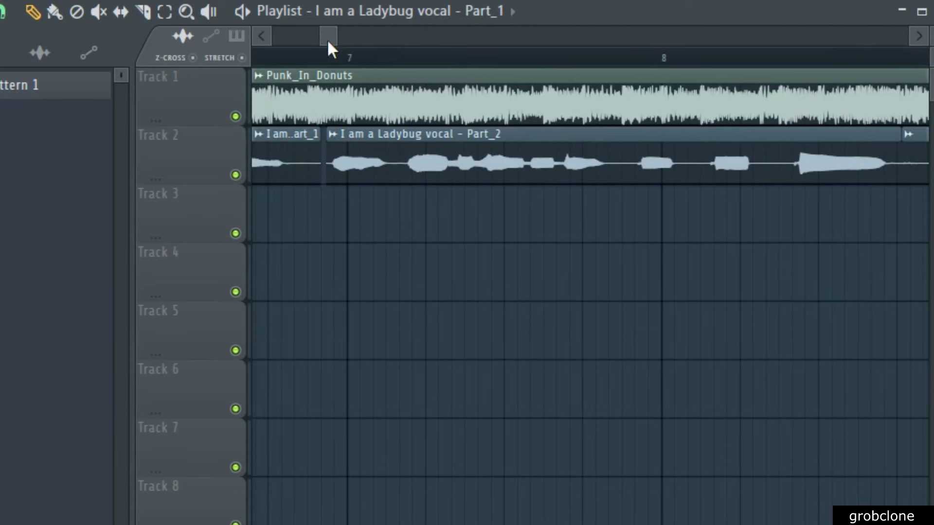
pyautogui.click(328, 54)
pyautogui.moveTo(399, 163); pyautogui.dragTo(412, 161)
pyautogui.press('space')
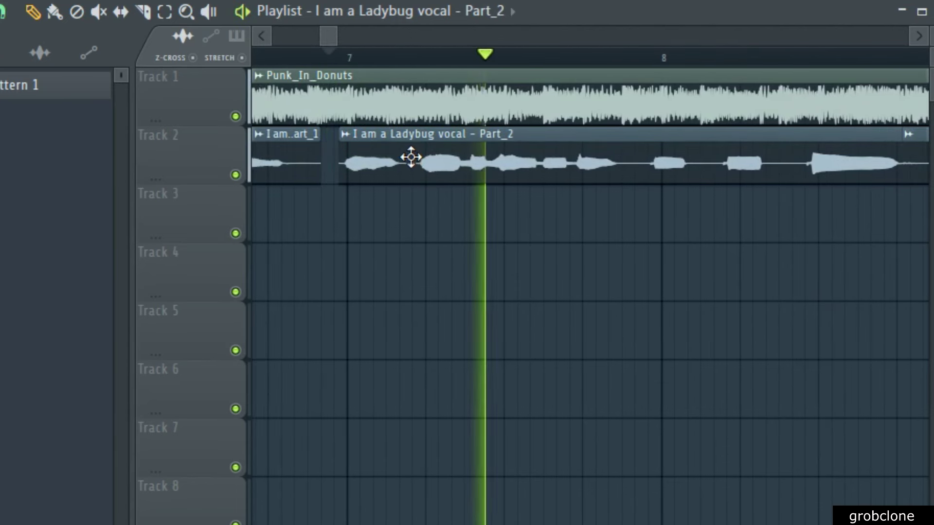
pyautogui.press('space')
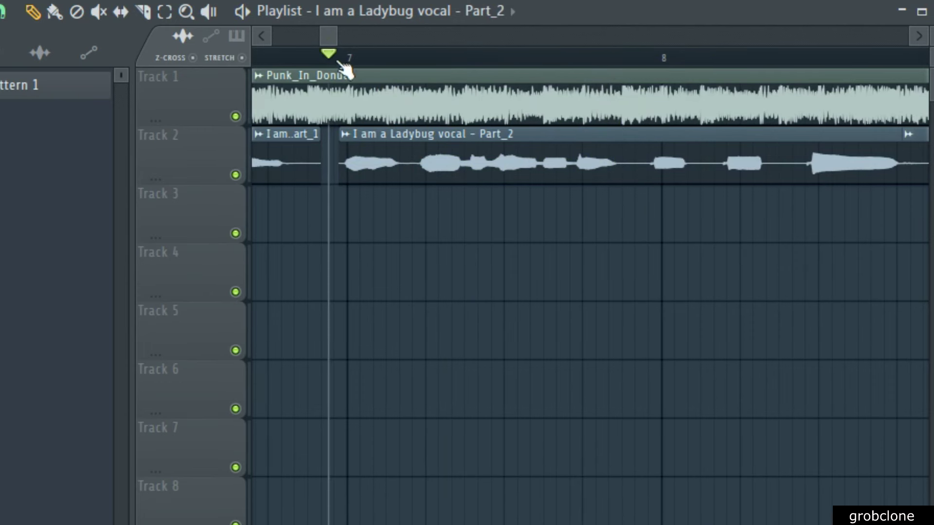
# Step: Shift the Part_3 clip slightly later without stretching, stretch the end of Part_2 toward it, and play the result
pyautogui.moveTo(336, 41); pyautogui.dragTo(339, 42)
pyautogui.click(242, 57)
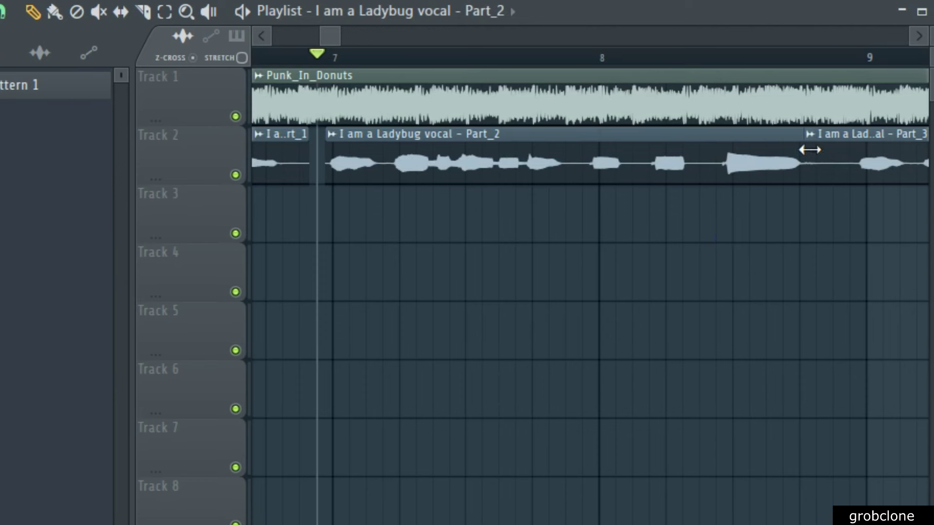
pyautogui.moveTo(810, 150); pyautogui.dragTo(836, 149)
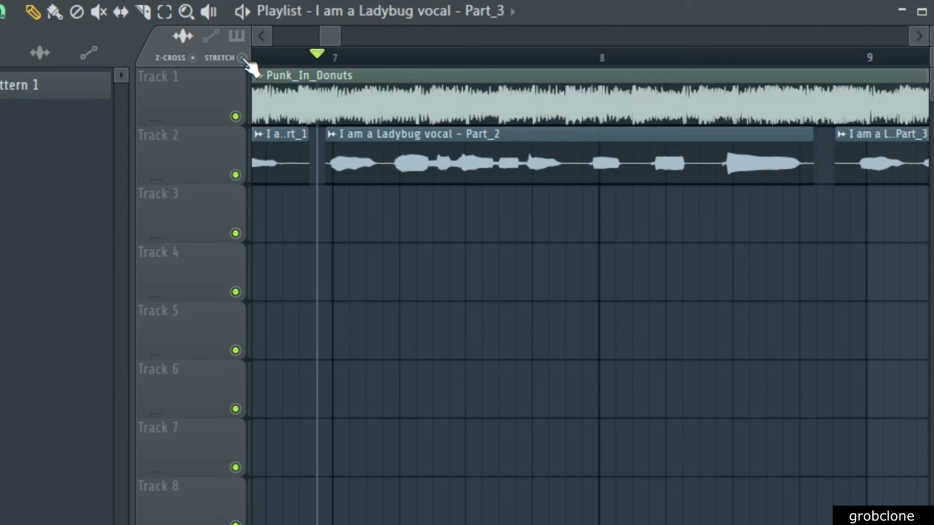
pyautogui.moveTo(812, 175); pyautogui.dragTo(829, 175)
pyautogui.press('space')
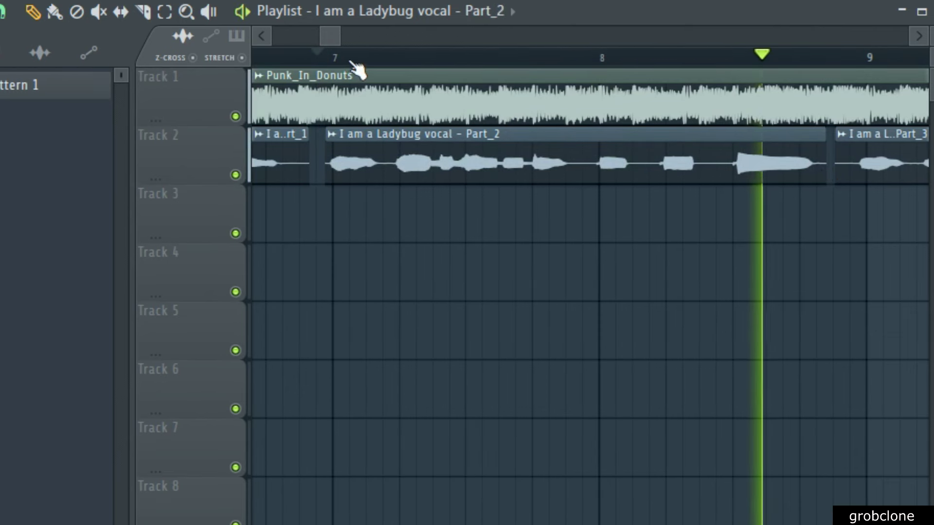
# Step: Slice the Part_2 vocal before its last phrase, shift the new slice slightly earlier, and play the section
pyautogui.press('space')
pyautogui.press('c')
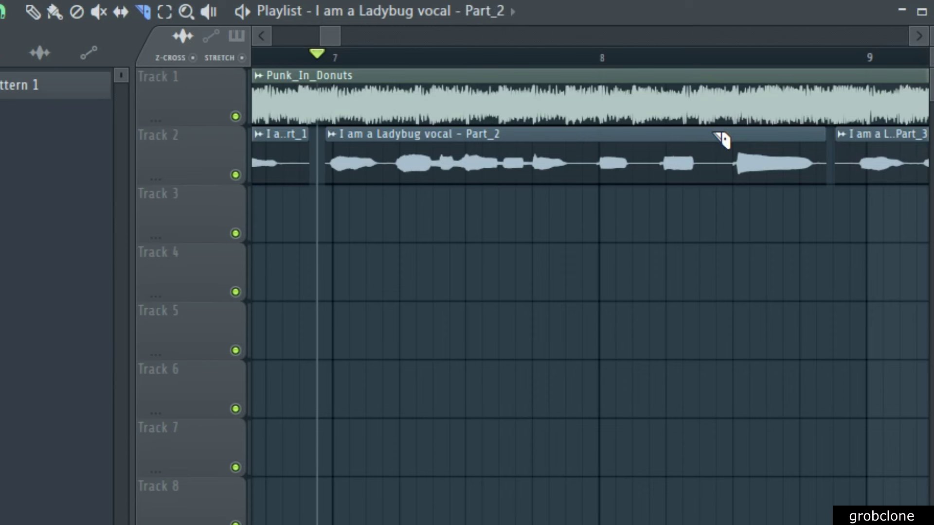
pyautogui.moveTo(713, 133); pyautogui.dragTo(713, 200)
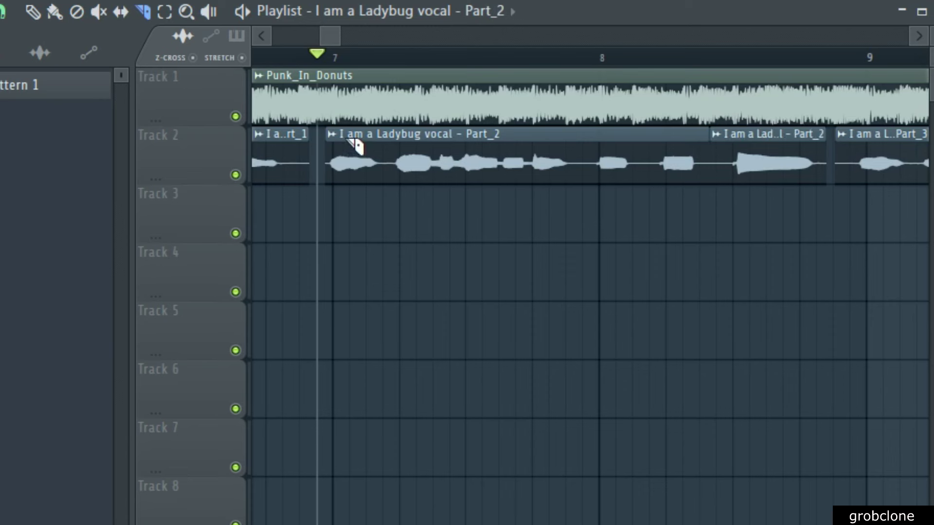
pyautogui.click(31, 11)
pyautogui.moveTo(773, 155); pyautogui.dragTo(769, 153)
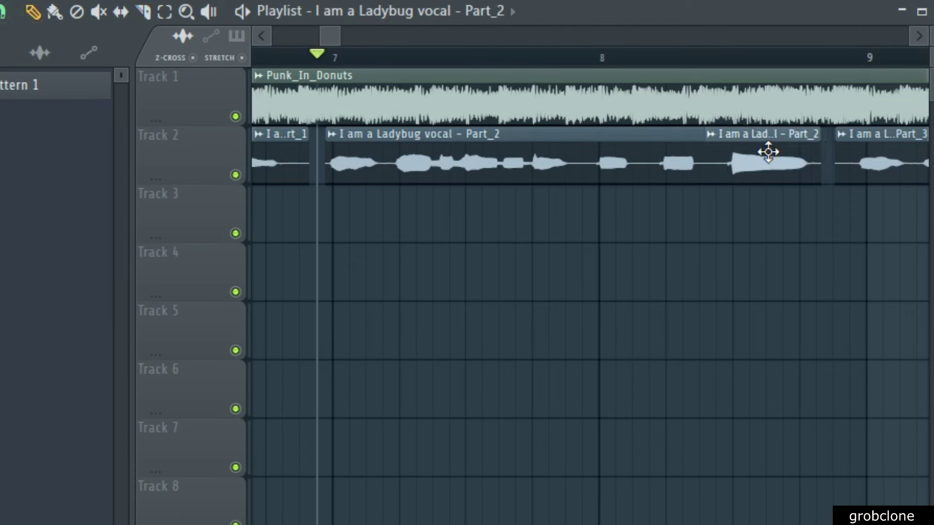
pyautogui.press('space')
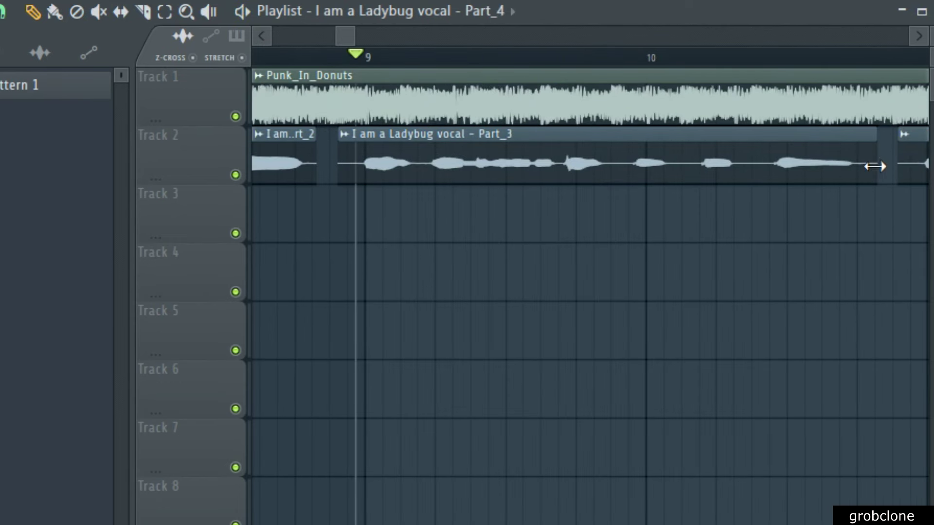
# Step: Stretch the end of the Part_3 vocal clip slightly toward Part_4 and play it against the instrumental
pyautogui.moveTo(875, 164); pyautogui.dragTo(885, 165)
pyautogui.press('space')
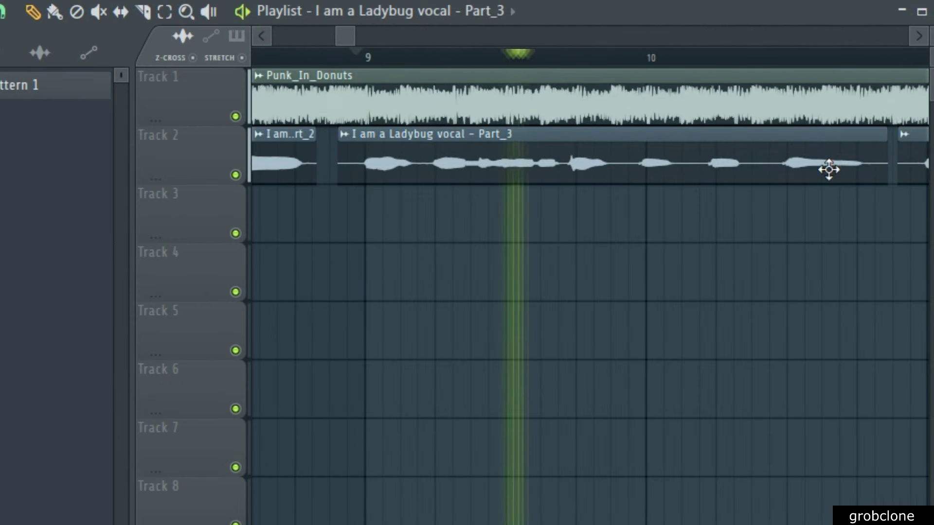
pyautogui.press('space')
# Step: Slice Part_3 just before bar 10, shift the second slice slightly later, and play it back
pyautogui.click(144, 12)
pyautogui.moveTo(626, 137); pyautogui.dragTo(633, 183)
pyautogui.click(34, 12)
pyautogui.moveTo(651, 151); pyautogui.dragTo(654, 151)
pyautogui.press('space')
pyautogui.press('space')
# Step: Stretch the end of the first Part_3 slice to meet the second slice and replay the section
pyautogui.click(242, 58)
pyautogui.moveTo(621, 178); pyautogui.dragTo(626, 178)
pyautogui.press('space')
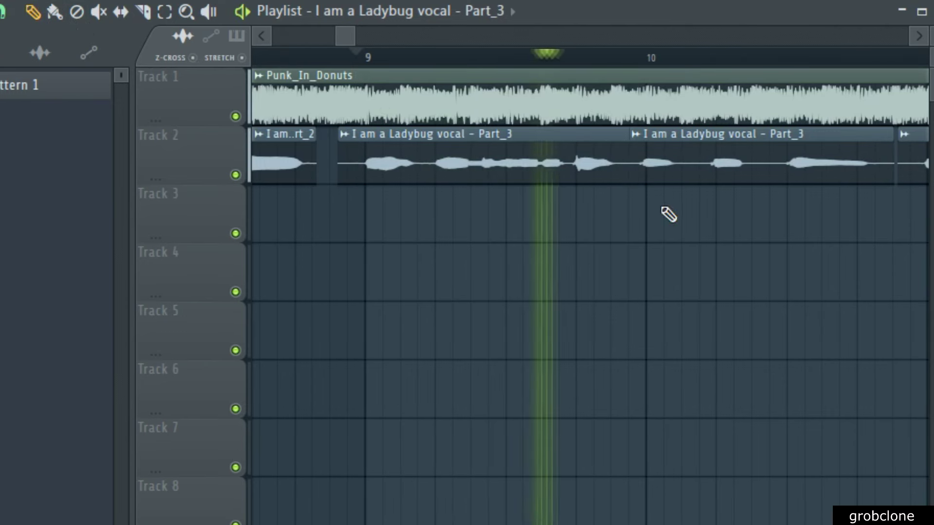
pyautogui.press('space')
pyautogui.press('space')
pyautogui.press('space')
pyautogui.press('space')
# Step: Cut out a short Part_3 slice between bars 9 and 10, nudge it slightly later, and play the result
pyautogui.click(144, 13)
pyautogui.press('space')
pyautogui.press('space')
pyautogui.press('space')
pyautogui.moveTo(541, 137); pyautogui.dragTo(539, 180)
pyautogui.press('space')
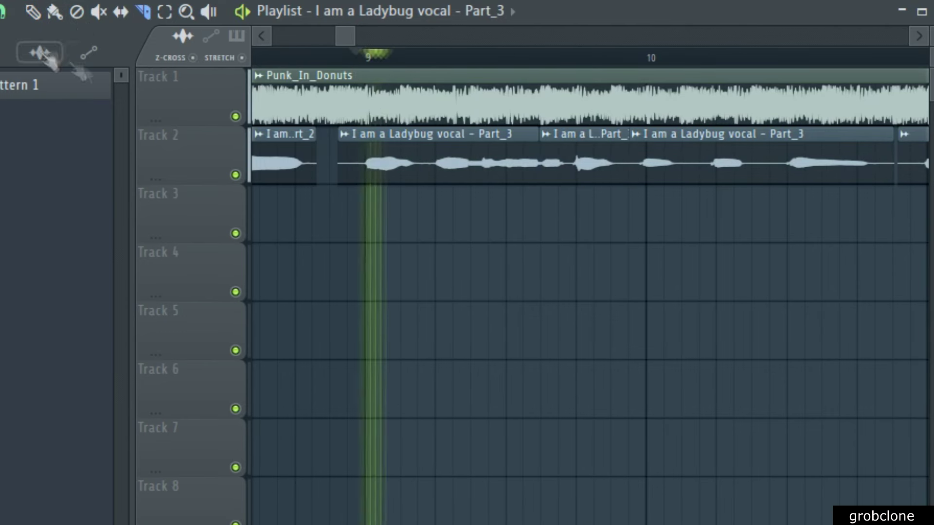
pyautogui.moveTo(582, 146); pyautogui.dragTo(582, 178)
pyautogui.click(34, 13)
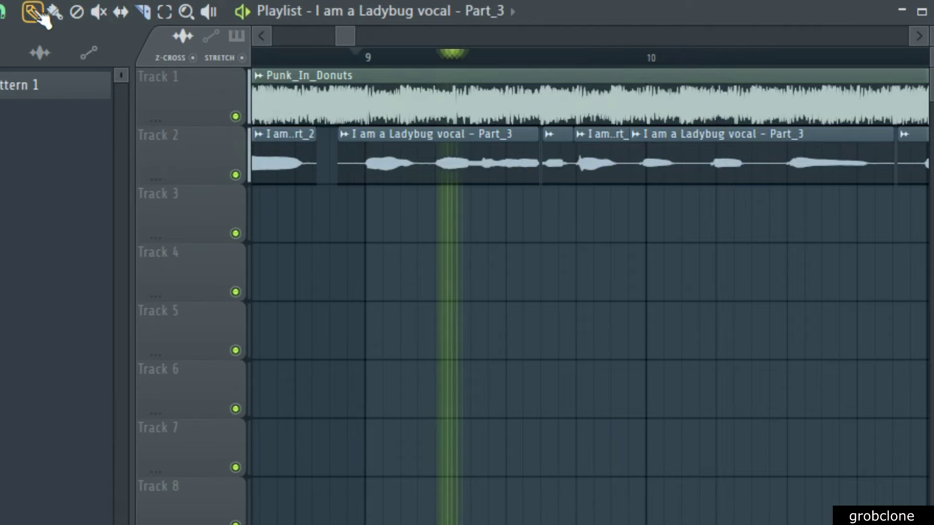
pyautogui.press('space')
pyautogui.press('space')
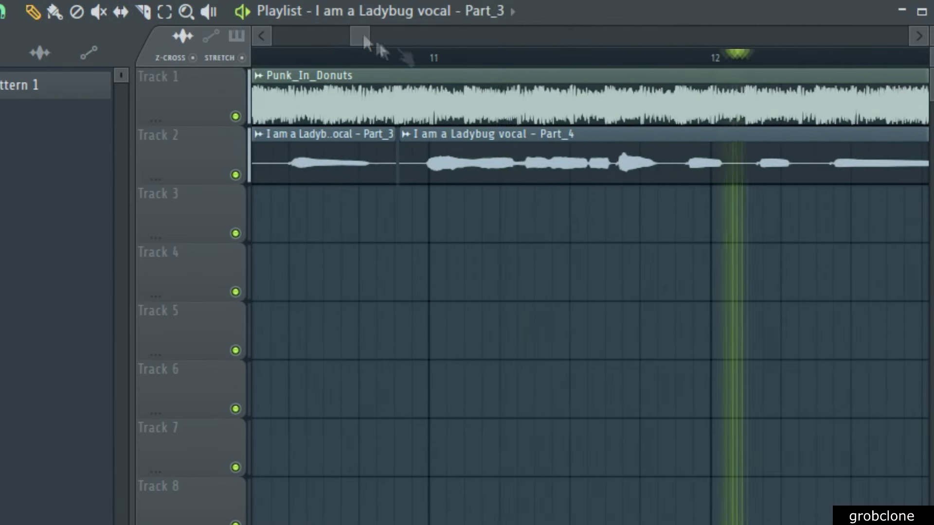
# Step: Play from just before bar 11 to check the timing of the Part_4 vocal
pyautogui.click(413, 56)
pyautogui.press('space')
pyautogui.click(145, 13)
pyautogui.press('space')
pyautogui.press('space')
pyautogui.press('space')
pyautogui.press('space')
pyautogui.press('space')
pyautogui.press('space')
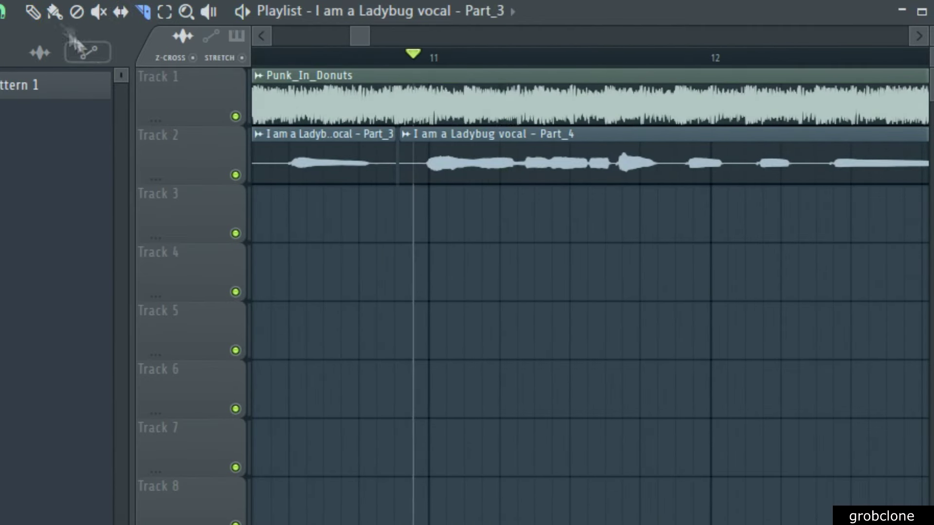
# Step: Shift the Part_4 clip slightly earlier and replay it from just before bar 11
pyautogui.click(34, 13)
pyautogui.moveTo(541, 150); pyautogui.dragTo(535, 150)
pyautogui.press('space')
pyautogui.press('space')
pyautogui.press('space')
pyautogui.press('space')
pyautogui.press('space')
# Step: Slice Part_4 shortly after bar 11, shift the remainder slightly later, and play the section
pyautogui.moveTo(456, 169)
pyautogui.mouseDown()
pyautogui.moveTo(476, 187)
pyautogui.moveTo(534, 174)
pyautogui.moveTo(547, 181)
pyautogui.mouseUp()
pyautogui.click(144, 12)
pyautogui.click(34, 13)
pyautogui.press('space')
pyautogui.press('space')
pyautogui.press('space')
pyautogui.press('space')
pyautogui.press('space')
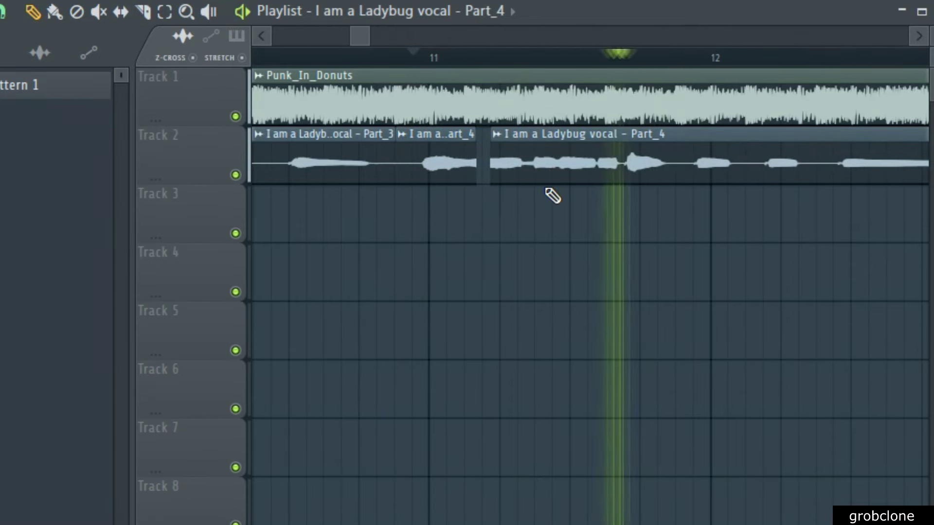
# Step: Move the first Part_4 slice slightly later, closer to the second slice, and play it back
pyautogui.press('space')
pyautogui.press('space')
pyautogui.press('space')
pyautogui.moveTo(430, 145); pyautogui.dragTo(437, 144)
pyautogui.press('space')
pyautogui.press('space')
pyautogui.press('space')
pyautogui.press('space')
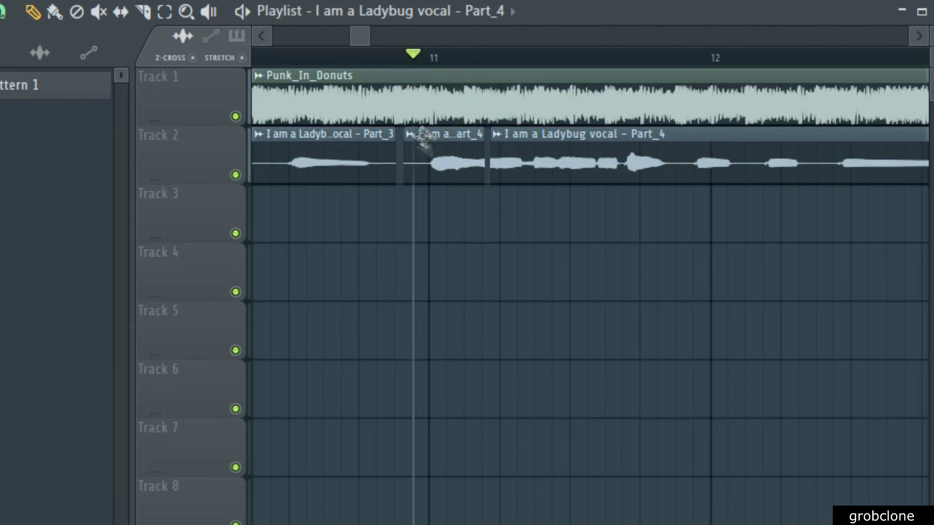
# Step: Make the first Part_4 slice unique as a sample and stretch its end to meet the second slice
pyautogui.click(422, 135)
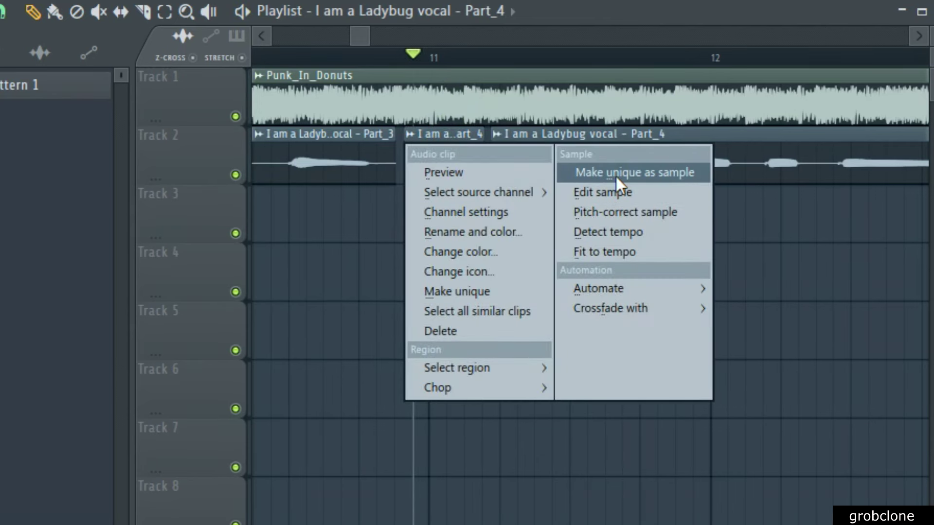
pyautogui.click(615, 177)
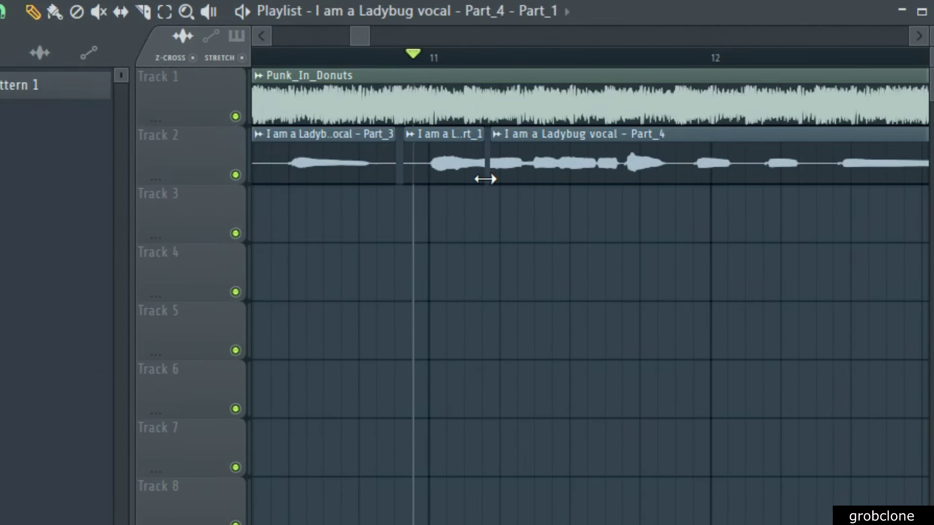
pyautogui.moveTo(485, 179); pyautogui.dragTo(491, 178)
pyautogui.press('space')
pyautogui.press('space')
pyautogui.press('space')
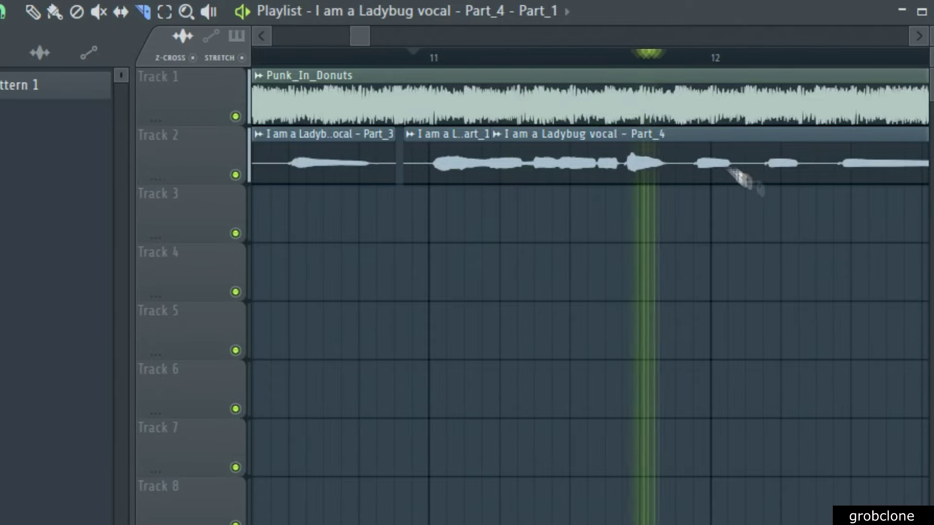
# Step: Slice Part_4 just before bar 12, shift the new slice slightly later, and play the result
pyautogui.press('space')
pyautogui.press('space')
pyautogui.press('space')
pyautogui.moveTo(688, 140); pyautogui.dragTo(688, 184)
pyautogui.press('space')
pyautogui.click(33, 13)
pyautogui.moveTo(768, 148); pyautogui.dragTo(779, 147)
pyautogui.press('space')
pyautogui.press('space')
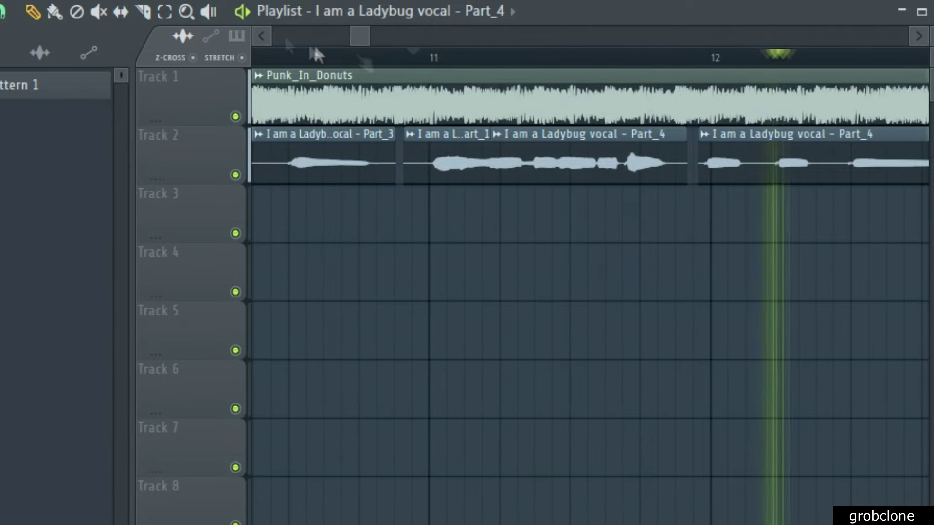
# Step: Play the mashup from around bar 5 to check the aligned vocal slices against the instrumental
pyautogui.scroll(-3, 315, 49)
pyautogui.moveTo(368, 37); pyautogui.dragTo(330, 30)
pyautogui.click(472, 54)
pyautogui.press('space')
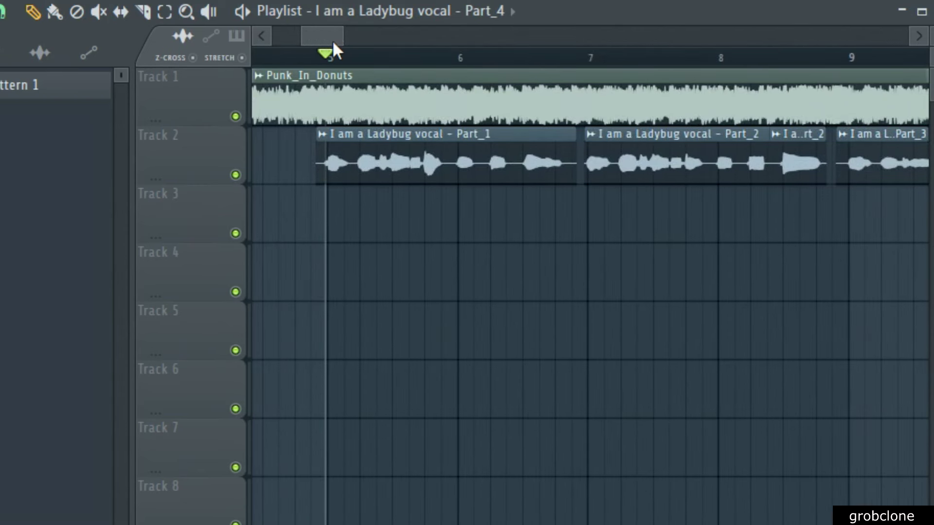
pyautogui.press('space')
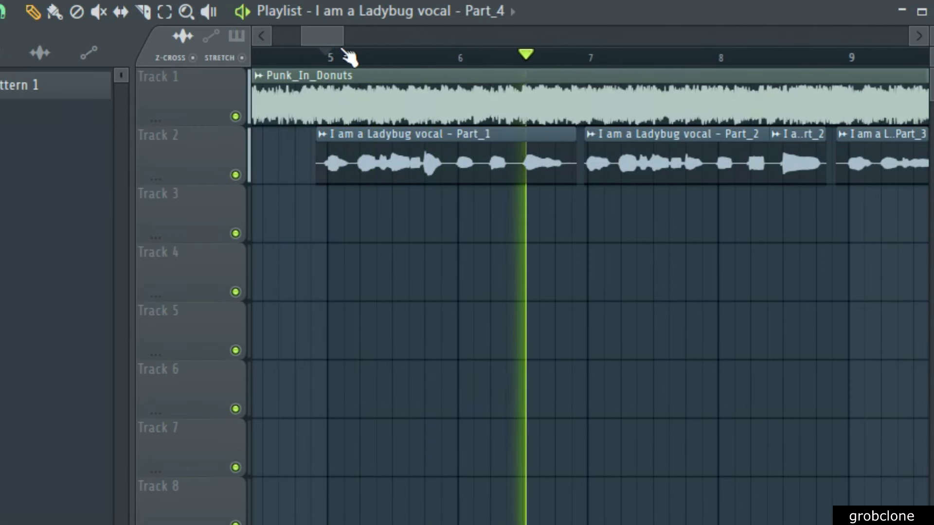
pyautogui.press('space')
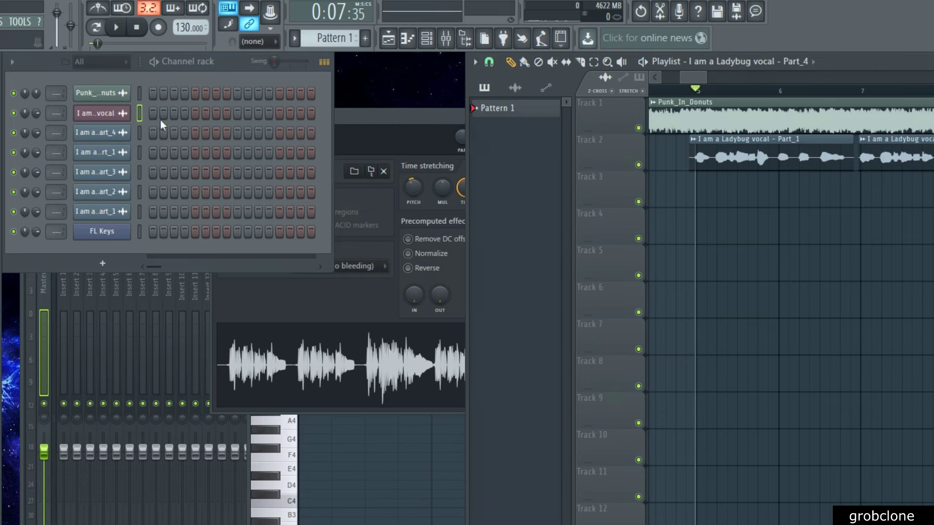
# Step: Route the I am a Ladybug vocal channel and its Part channels to mixer track 1
pyautogui.click(90, 117)
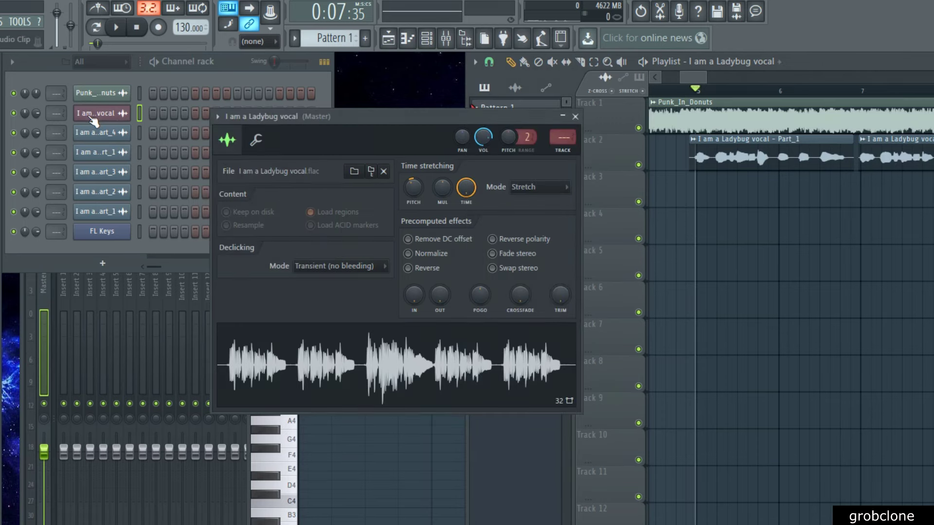
pyautogui.click(218, 117)
pyautogui.click(386, 159)
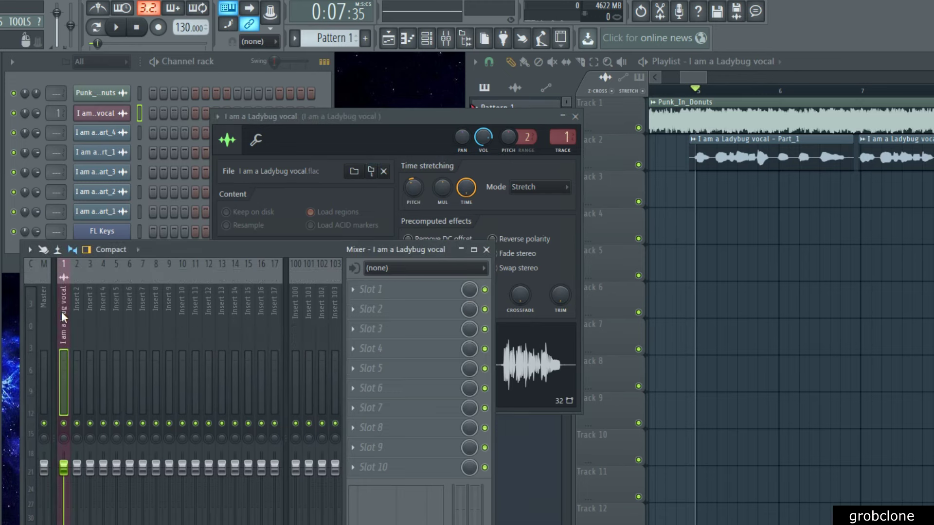
pyautogui.click(44, 64)
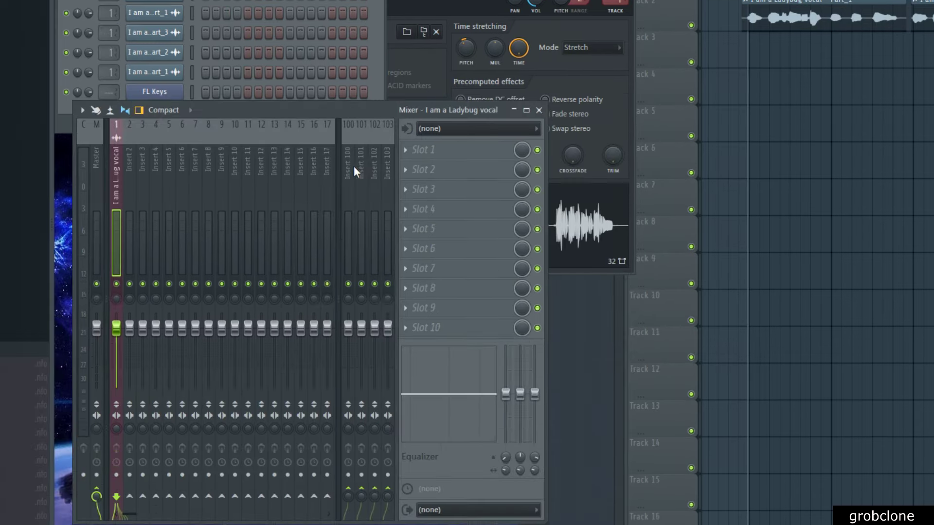
# Step: Load Fruity Reeverb 2 into the first effect slot of mixer Insert 100
pyautogui.click(298, 305)
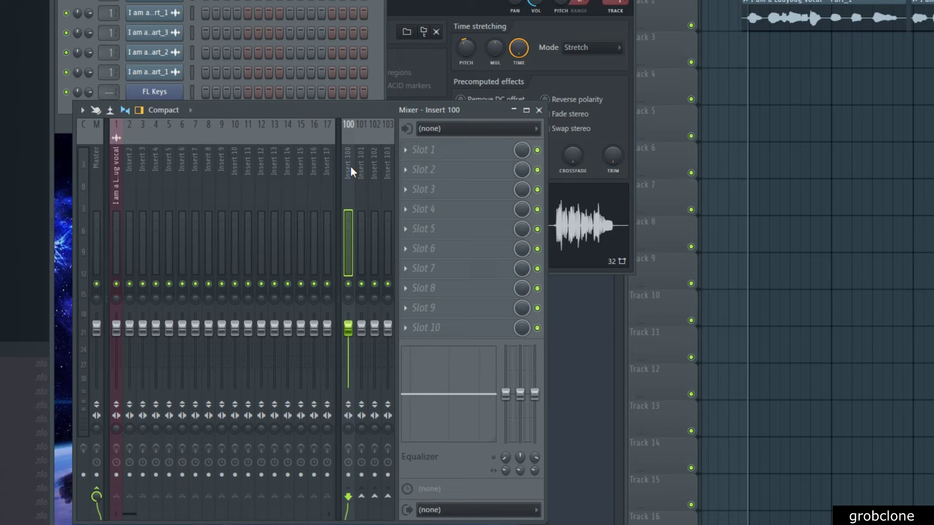
pyautogui.click(405, 150)
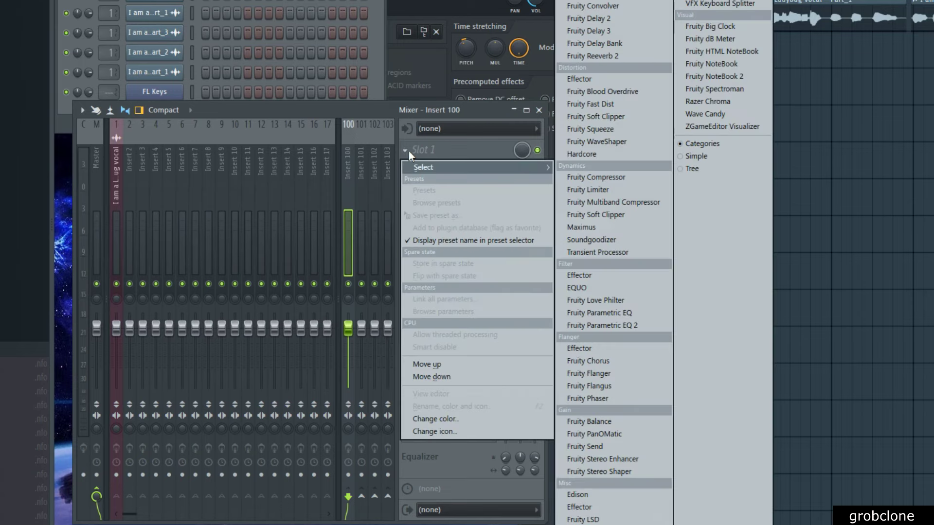
pyautogui.click(611, 54)
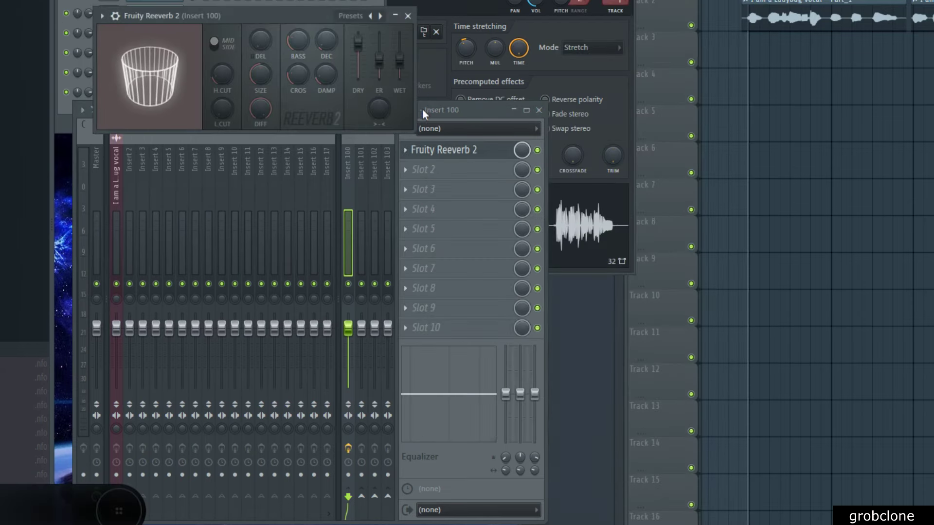
pyautogui.click(353, 179)
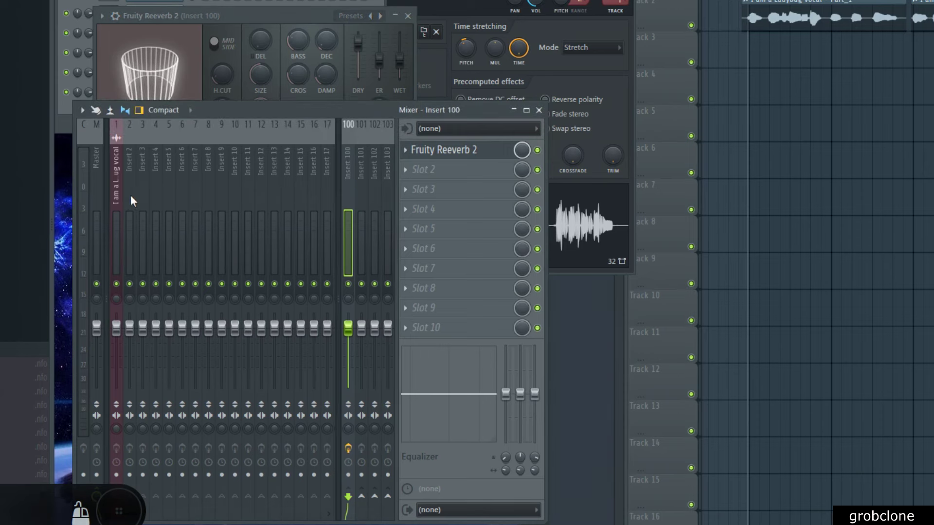
# Step: Send the vocal mixer track to Insert 100 and play the mashup with the reverb
pyautogui.click(116, 200)
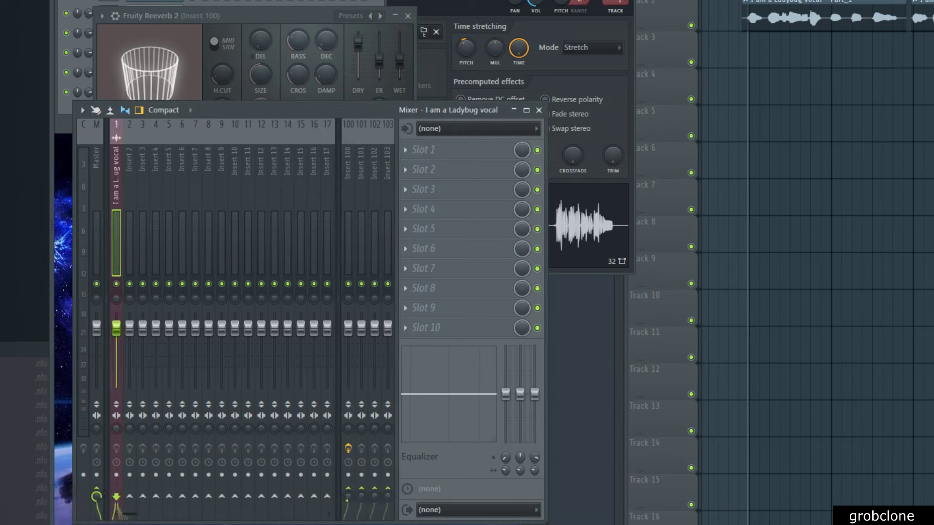
pyautogui.press('space')
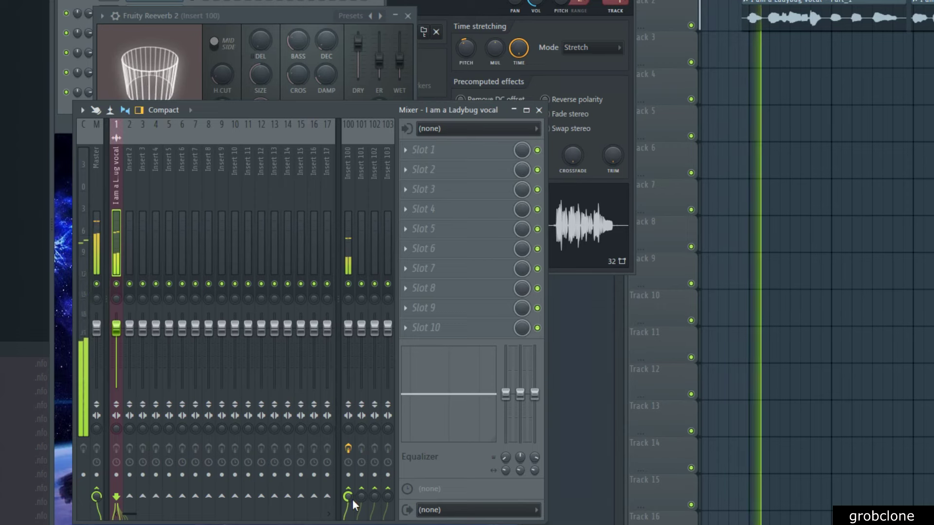
pyautogui.press('space')
pyautogui.press('space')
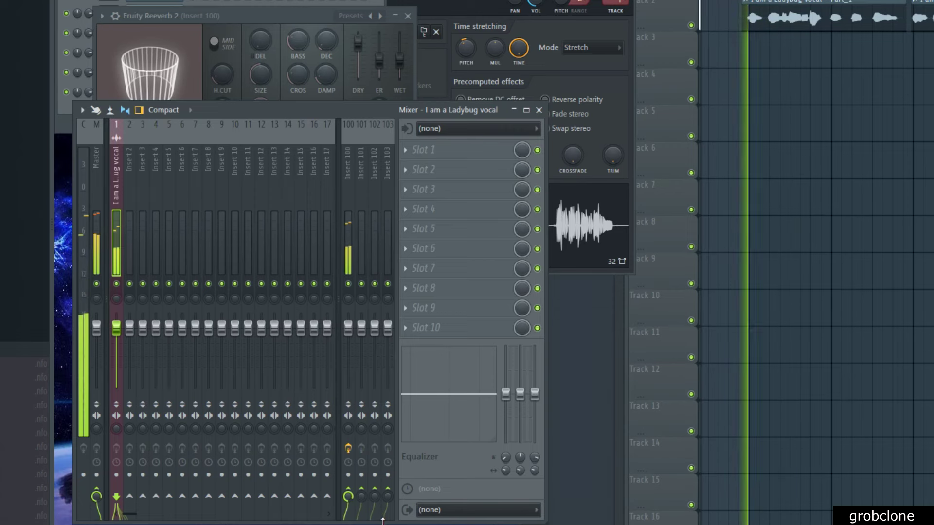
pyautogui.press('space')
# Step: Apply the Large Hall preset to Insert 100's Fruity Reeverb 2 and lower that insert's fader slightly during playback
pyautogui.click(343, 200)
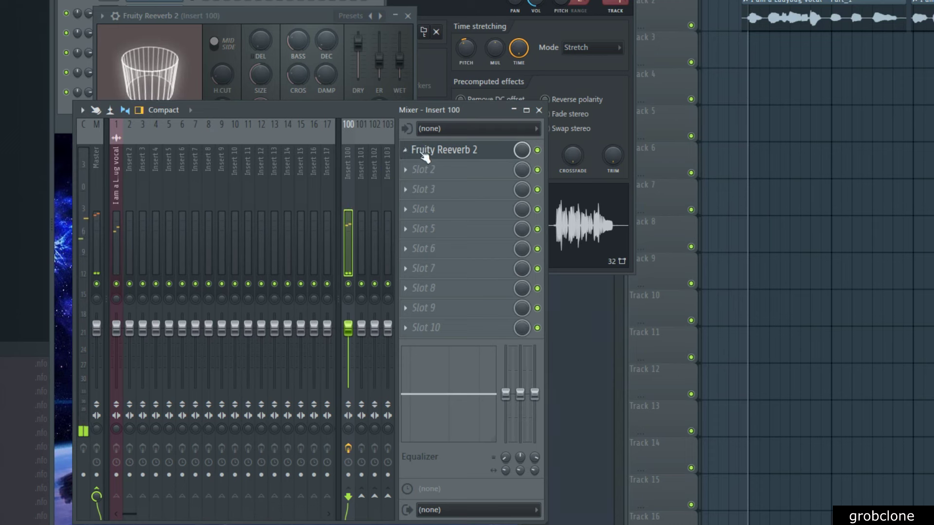
pyautogui.click(433, 155)
pyautogui.click(435, 153)
pyautogui.click(360, 17)
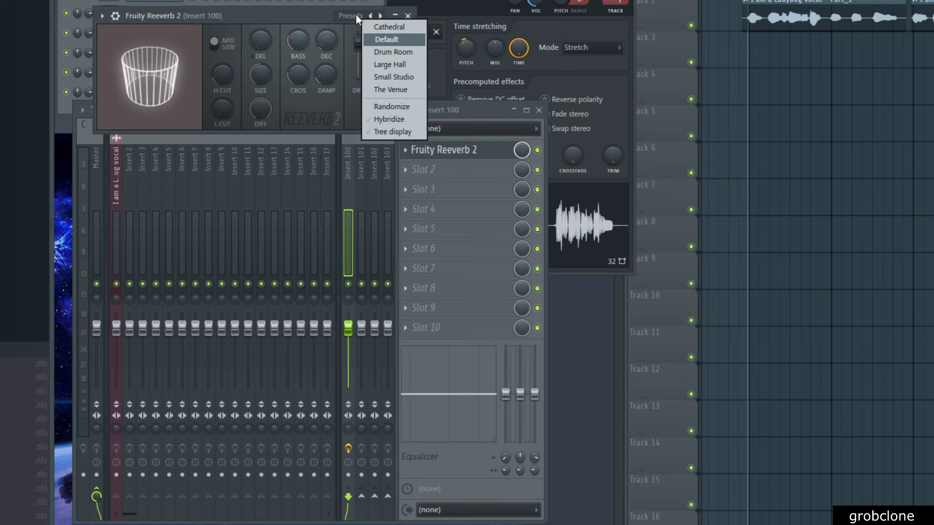
pyautogui.click(391, 63)
pyautogui.press('space')
pyautogui.moveTo(351, 326); pyautogui.dragTo(352, 335)
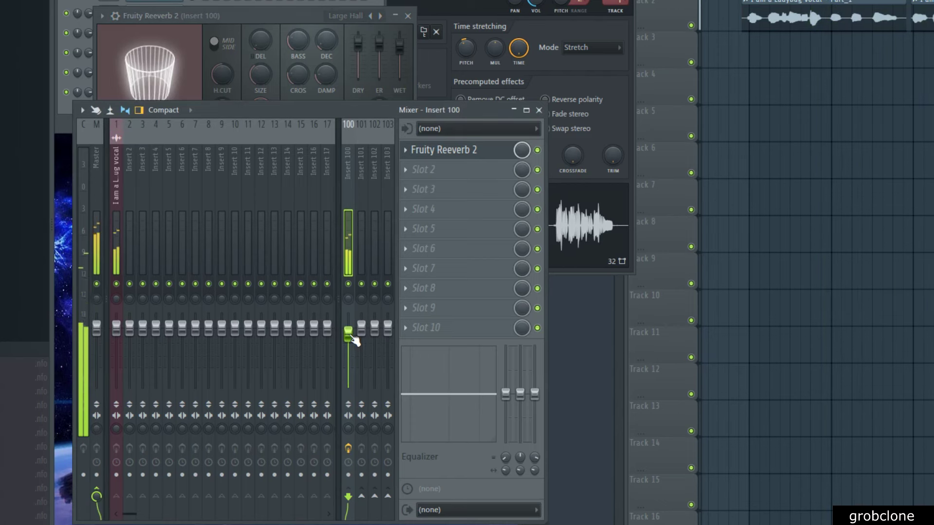
# Step: Load Fruity Parametric EQ 2 into the first effect slot of the vocal mixer track
pyautogui.click(114, 244)
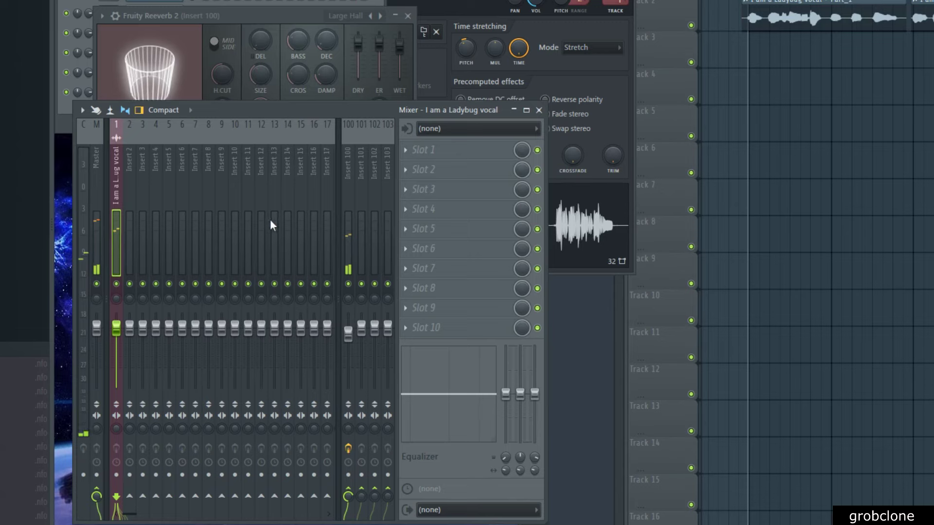
pyautogui.click(407, 150)
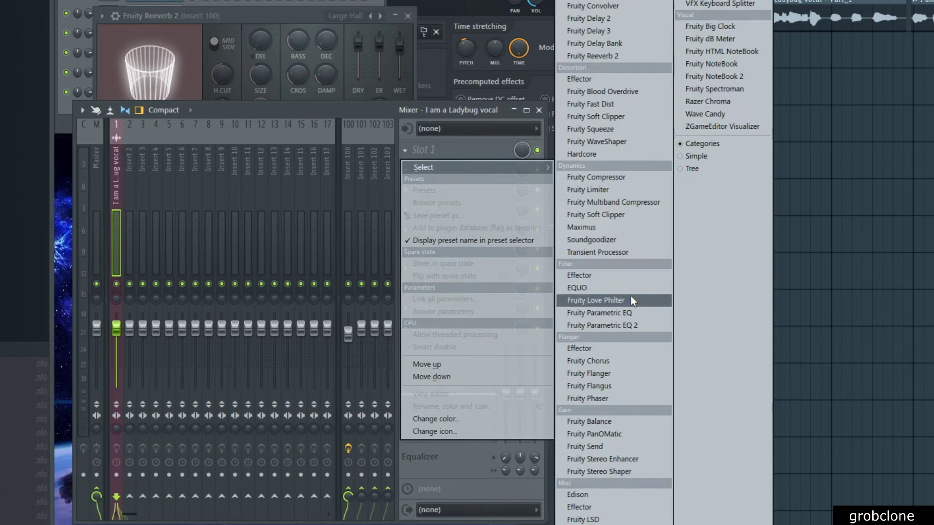
pyautogui.click(632, 328)
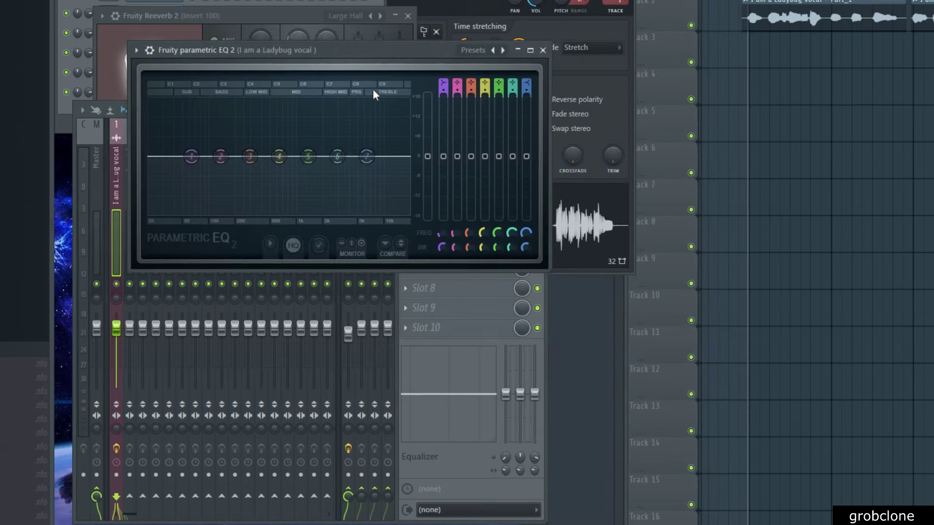
# Step: Move the Parametric EQ 2 window aside and play the mashup in short passes to examine the vocal's frequency spectrum
pyautogui.moveTo(369, 58); pyautogui.dragTo(480, 68)
pyautogui.press('space')
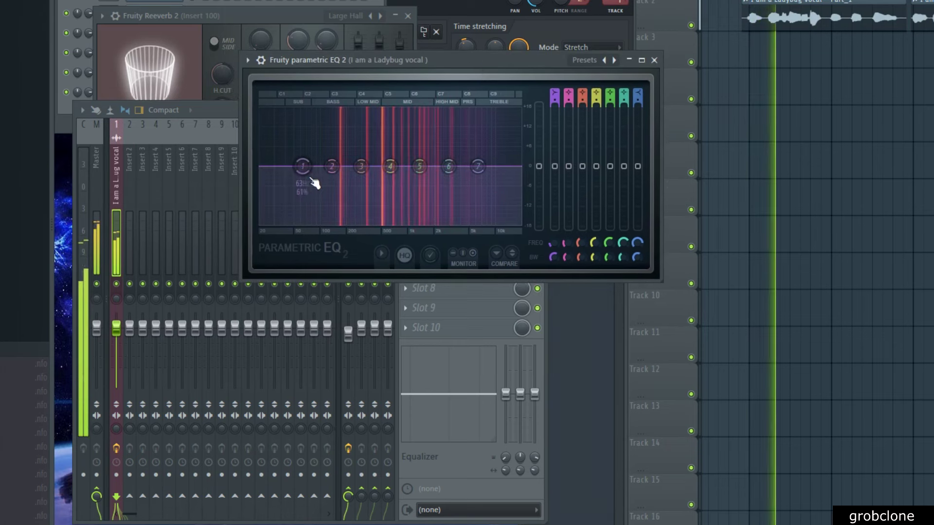
pyautogui.press('space')
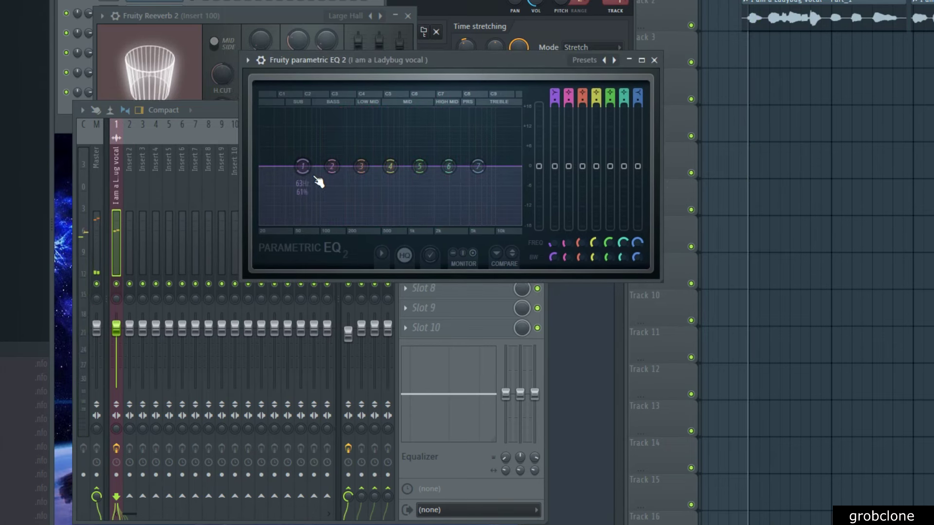
pyautogui.press('space')
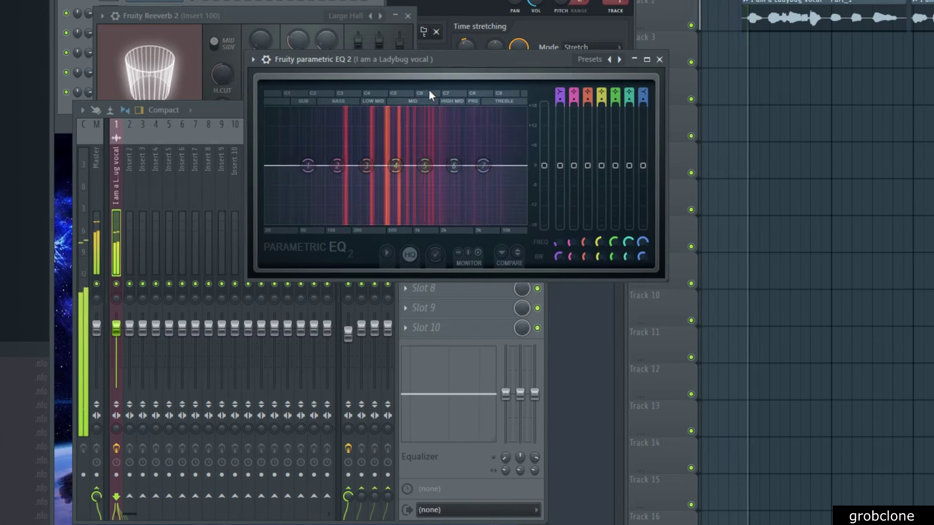
pyautogui.press('space')
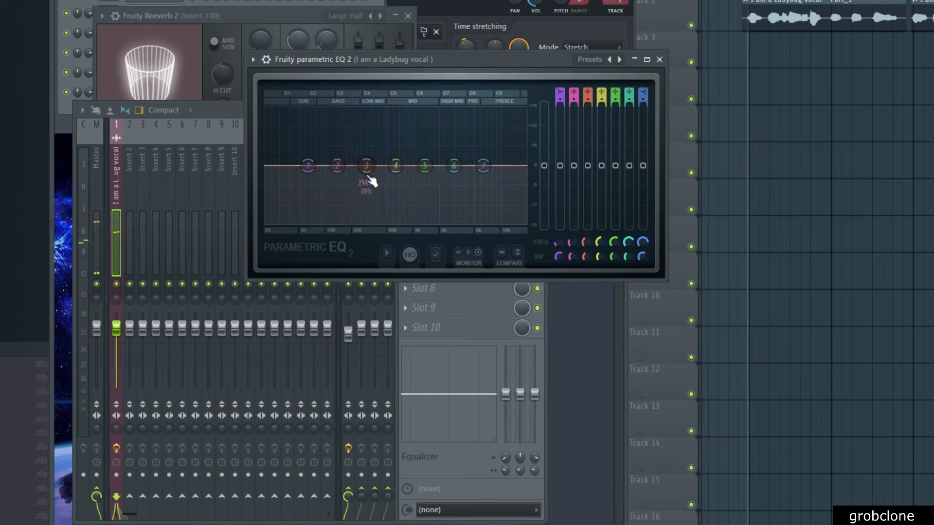
# Step: Shape the vocal EQ during playback: cut band 3 at about 276 Hz, lower band 1 slightly, and boost band 6 at about 2976 Hz
pyautogui.moveTo(370, 178); pyautogui.dragTo(364, 180)
pyautogui.press('space')
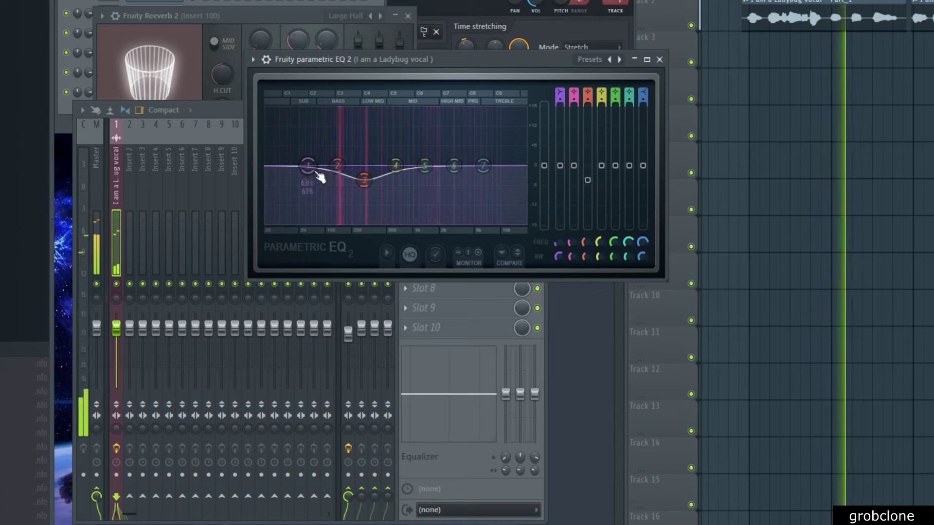
pyautogui.moveTo(308, 166); pyautogui.dragTo(314, 177)
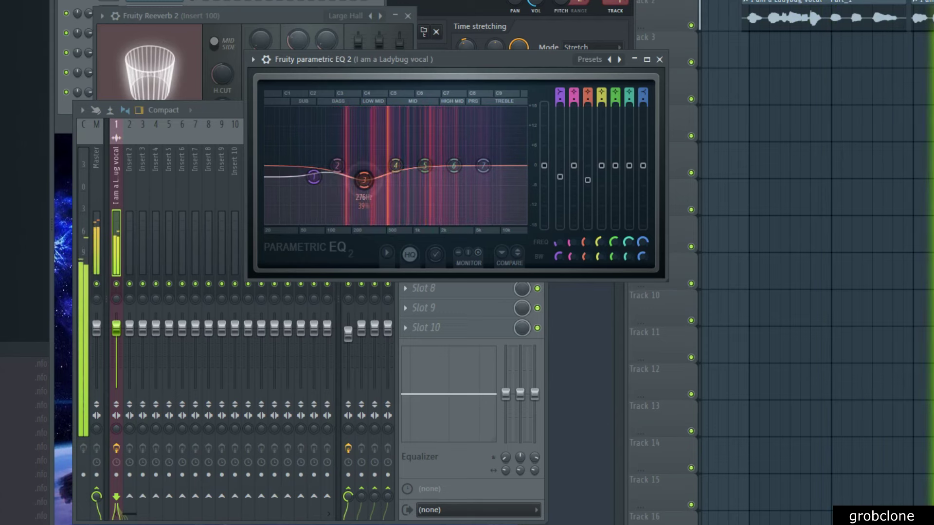
pyautogui.moveTo(454, 165)
pyautogui.mouseDown()
pyautogui.moveTo(454, 152)
pyautogui.moveTo(467, 150)
pyautogui.moveTo(457, 154)
pyautogui.mouseUp()
pyautogui.press('space')
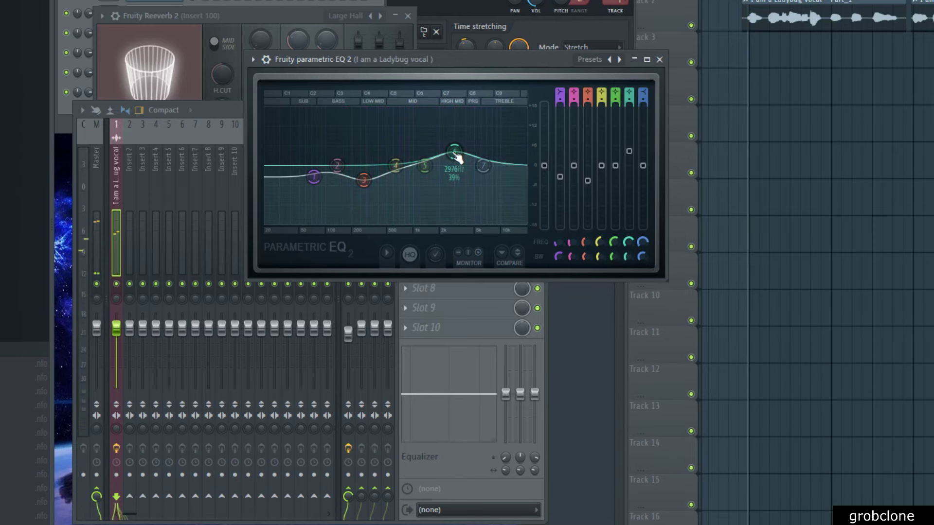